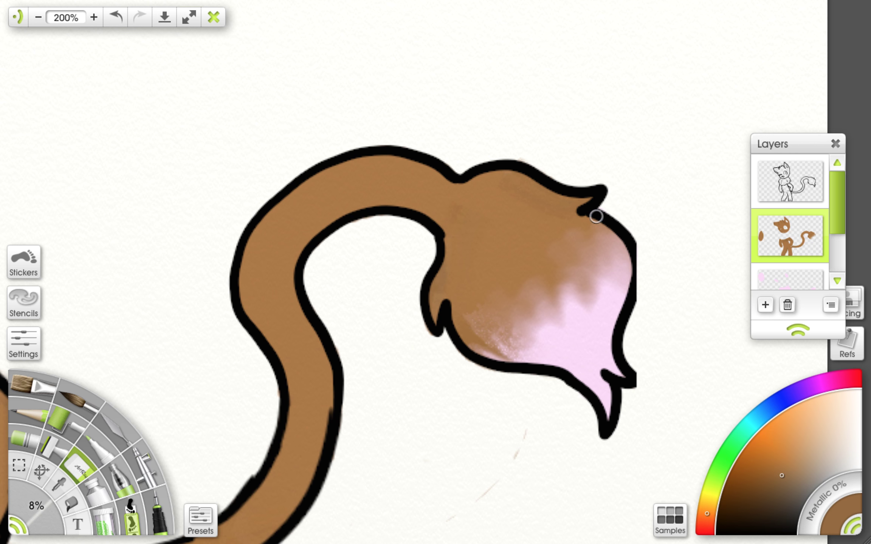
Make the pink layer active and frame the colour swatches at about 75% zoom.
{"action": "scroll", "coordinate": [311, 436], "scroll_direction": "left", "scroll_amount": 15}
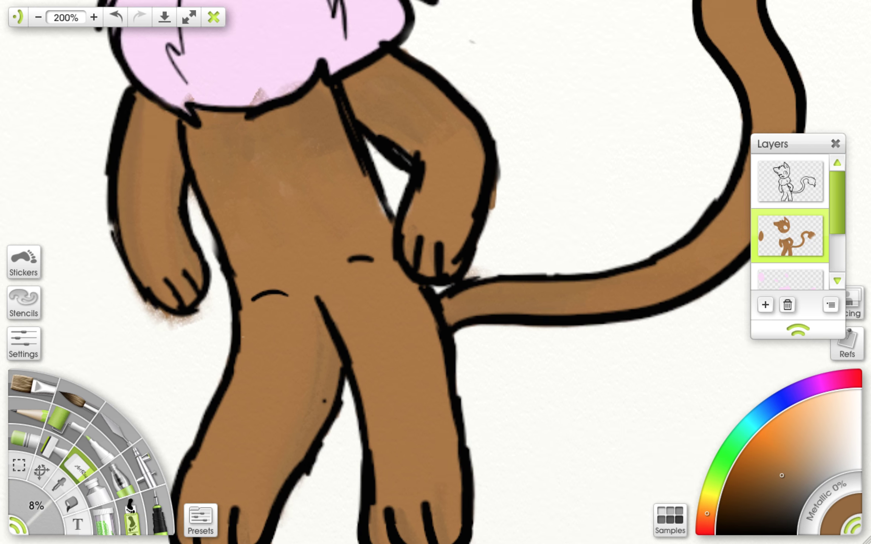
{"action": "scroll", "coordinate": [400, 84], "scroll_direction": "left", "scroll_amount": 5}
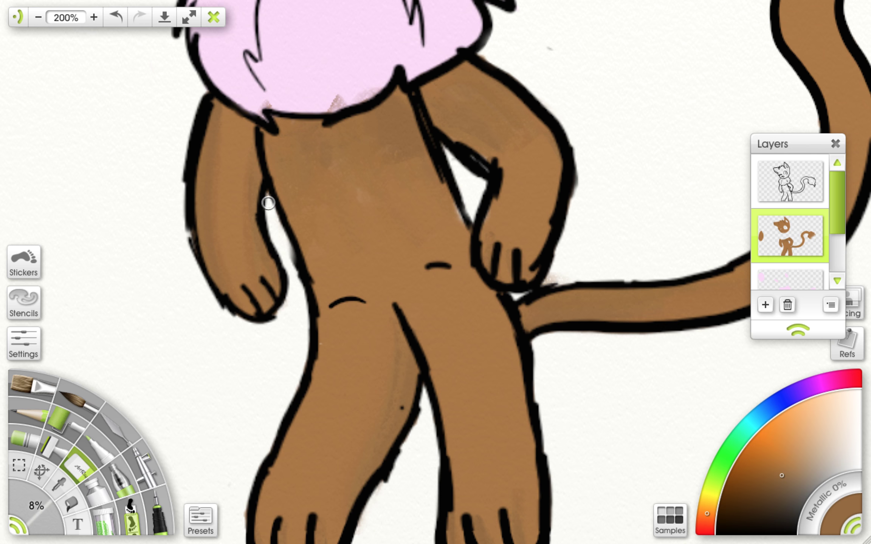
{"action": "scroll", "coordinate": [326, 290], "scroll_direction": "up", "scroll_amount": 4}
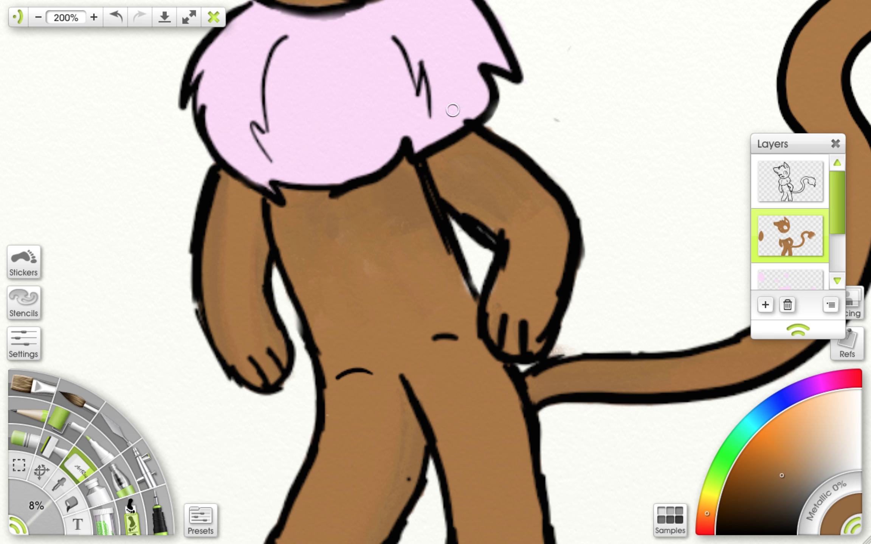
{"action": "scroll", "coordinate": [463, 109], "scroll_direction": "up", "scroll_amount": 10}
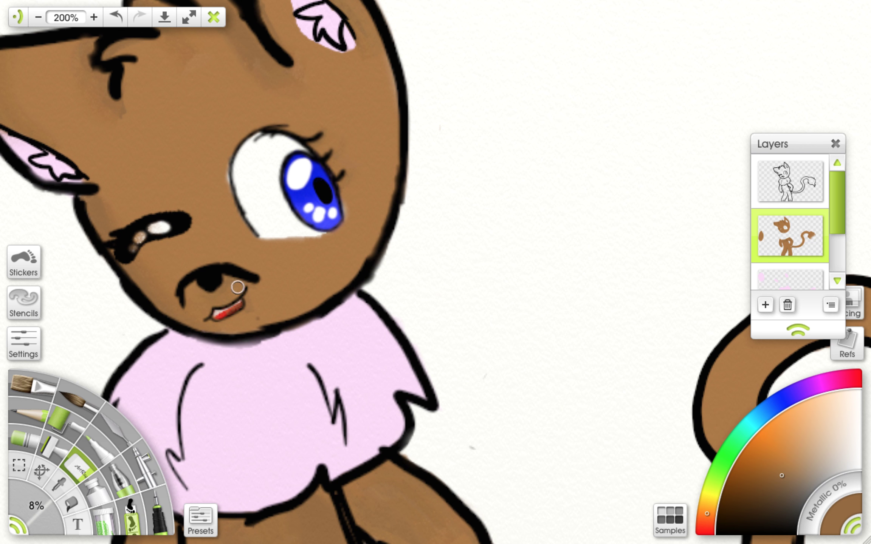
{"action": "scroll", "coordinate": [241, 242], "scroll_direction": "left", "scroll_amount": 15}
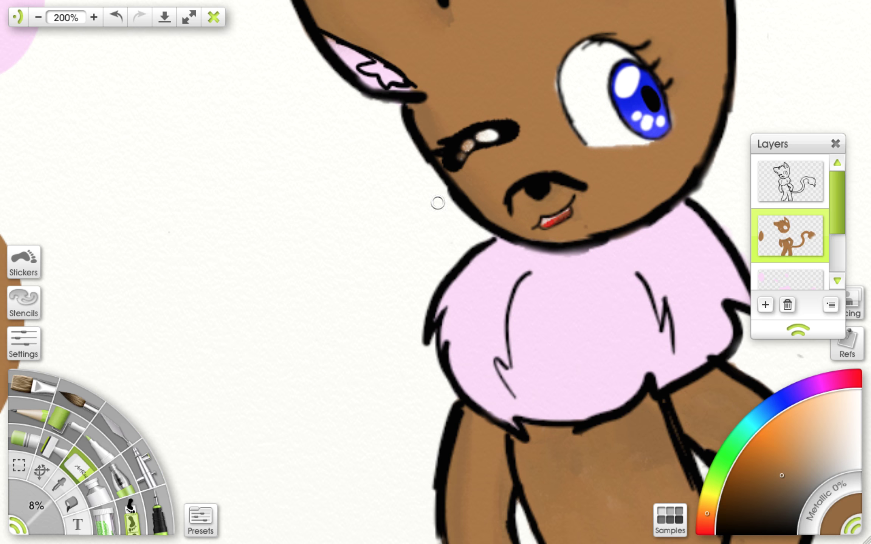
{"action": "scroll", "coordinate": [264, 305], "scroll_direction": "down", "scroll_amount": 15}
{"action": "scroll", "coordinate": [264, 305], "scroll_direction": "right", "scroll_amount": 5}
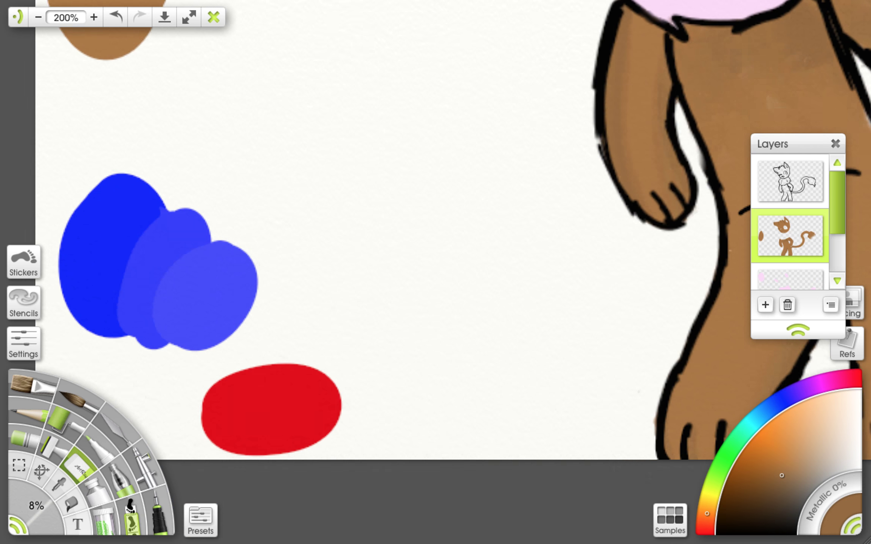
{"action": "scroll", "coordinate": [436, 272], "scroll_direction": "up", "scroll_amount": 5}
{"action": "scroll", "coordinate": [436, 273], "scroll_direction": "right", "scroll_amount": 8}
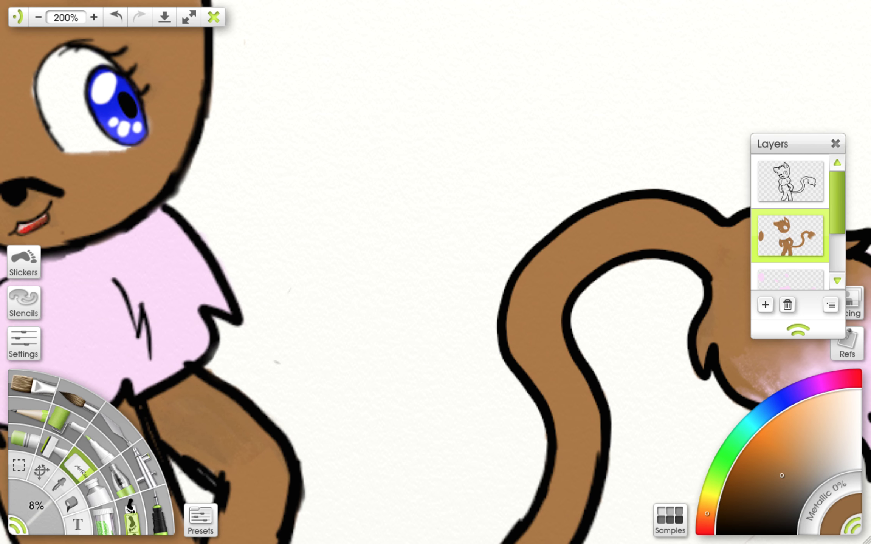
{"action": "scroll", "coordinate": [435, 273], "scroll_direction": "down", "scroll_amount": 8}
{"action": "scroll", "coordinate": [436, 272], "scroll_direction": "up", "scroll_amount": 8}
{"action": "scroll", "coordinate": [335, 316], "scroll_direction": "up", "scroll_amount": 5}
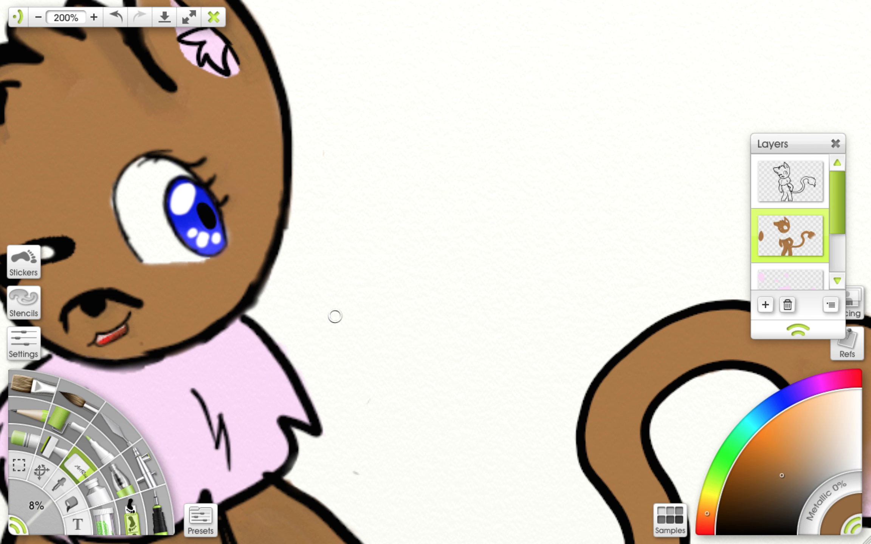
{"action": "scroll", "coordinate": [327, 176], "scroll_direction": "up", "scroll_amount": 5}
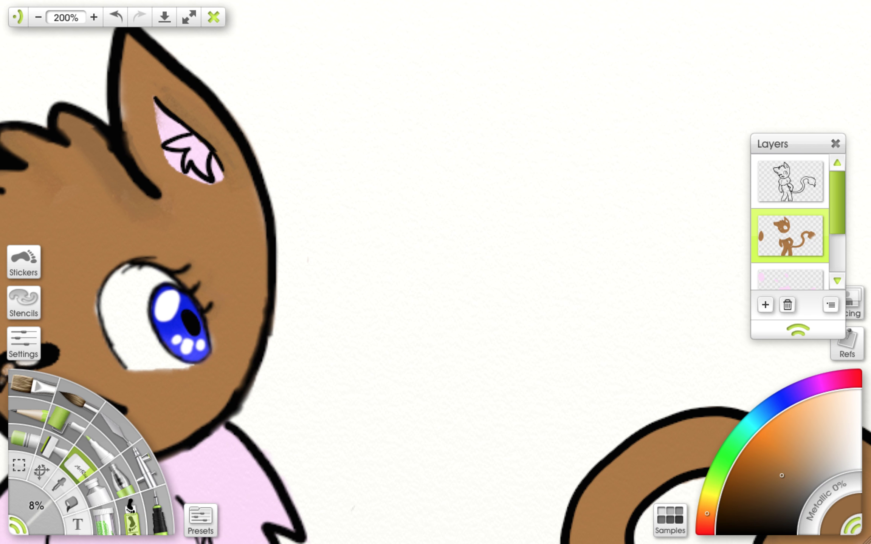
{"action": "scroll", "coordinate": [435, 272], "scroll_direction": "down", "scroll_amount": 5}
{"action": "scroll", "coordinate": [435, 272], "scroll_direction": "left", "scroll_amount": 5}
{"action": "scroll", "coordinate": [436, 272], "scroll_direction": "right", "scroll_amount": 10}
{"action": "scroll", "coordinate": [436, 272], "scroll_direction": "up", "scroll_amount": 3}
{"action": "scroll", "coordinate": [541, 375], "scroll_direction": "down", "scroll_amount": 5}
{"action": "scroll", "coordinate": [542, 374], "scroll_direction": "right", "scroll_amount": 5}
{"action": "scroll", "coordinate": [326, 272], "scroll_direction": "down", "scroll_amount": 5}
{"action": "scroll", "coordinate": [327, 272], "scroll_direction": "right", "scroll_amount": 5}
{"action": "scroll", "coordinate": [327, 272], "scroll_direction": "left", "scroll_amount": 10}
{"action": "scroll", "coordinate": [327, 272], "scroll_direction": "up", "scroll_amount": 2}
{"action": "scroll", "coordinate": [837, 243], "scroll_direction": "down", "scroll_amount": 2}
{"action": "left_click", "coordinate": [802, 250]}
{"action": "key", "text": "ctrl+minus"}
{"action": "key", "text": "ctrl+minus"}
{"action": "key", "text": "ctrl+plus"}
{"action": "key", "text": "ctrl+plus"}
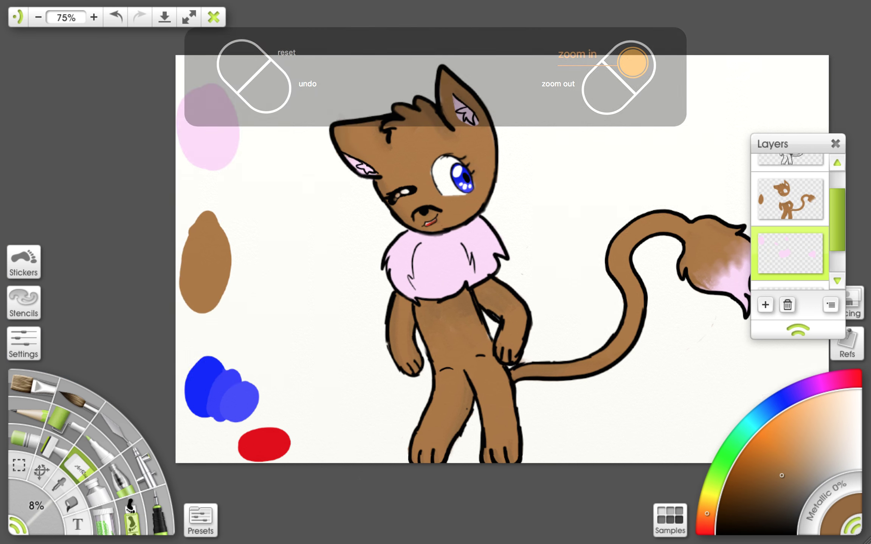
{"action": "scroll", "coordinate": [681, 360], "scroll_direction": "left", "scroll_amount": 5}
{"action": "scroll", "coordinate": [681, 360], "scroll_direction": "up", "scroll_amount": 1}
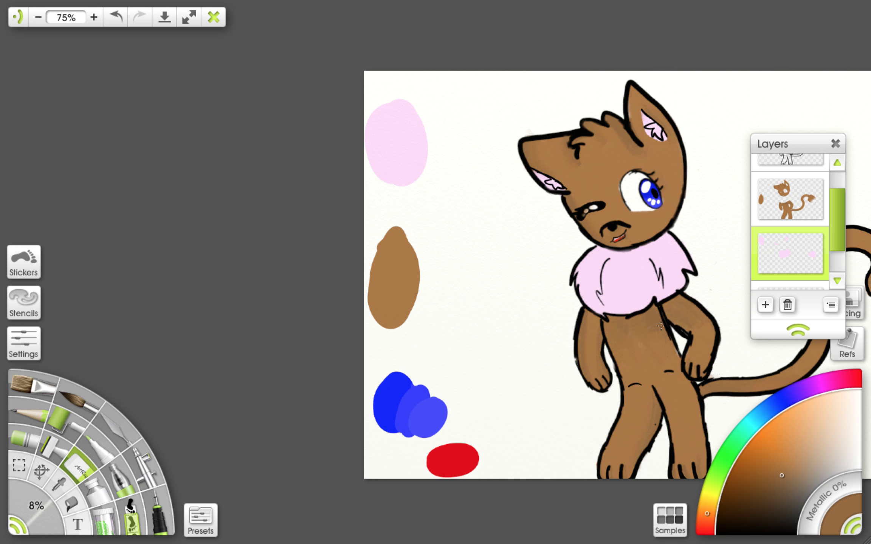
Paint a darker brown blob on the brown cat layer with the ink pen at 51%.
{"action": "left_click", "coordinate": [160, 515]}
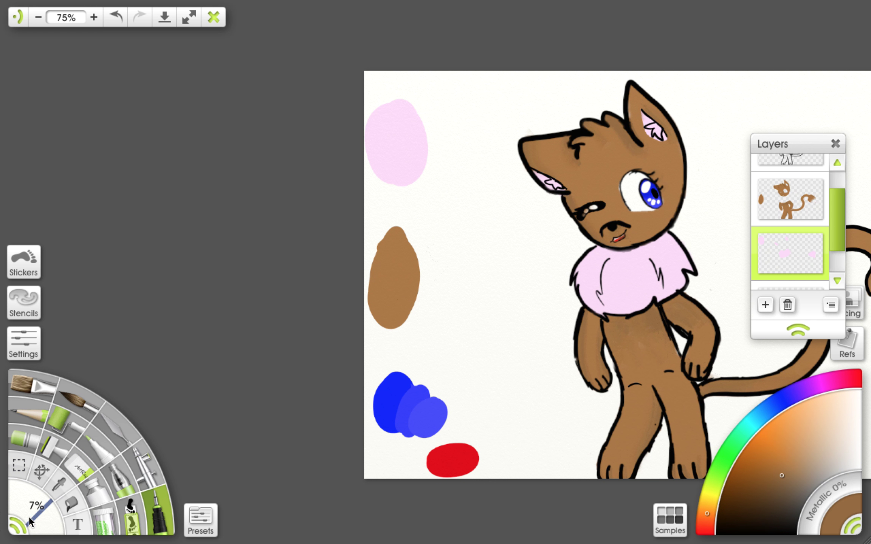
{"action": "left_click_drag", "start_coordinate": [31, 526], "coordinate": [36, 492]}
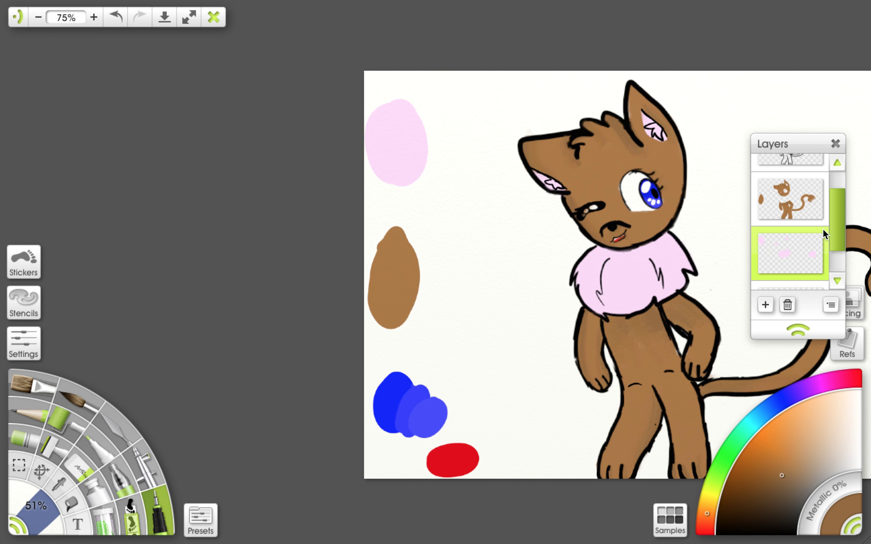
{"action": "left_click", "coordinate": [780, 200]}
{"action": "mouse_move", "coordinate": [415, 272]}
{"action": "left_mouse_down"}
{"action": "mouse_move", "coordinate": [407, 330]}
{"action": "mouse_move", "coordinate": [452, 263]}
{"action": "left_mouse_up"}
Sample the pale pink, deepen it, and paint a stronger pink blob on the pink layer.
{"action": "left_click", "coordinate": [791, 242]}
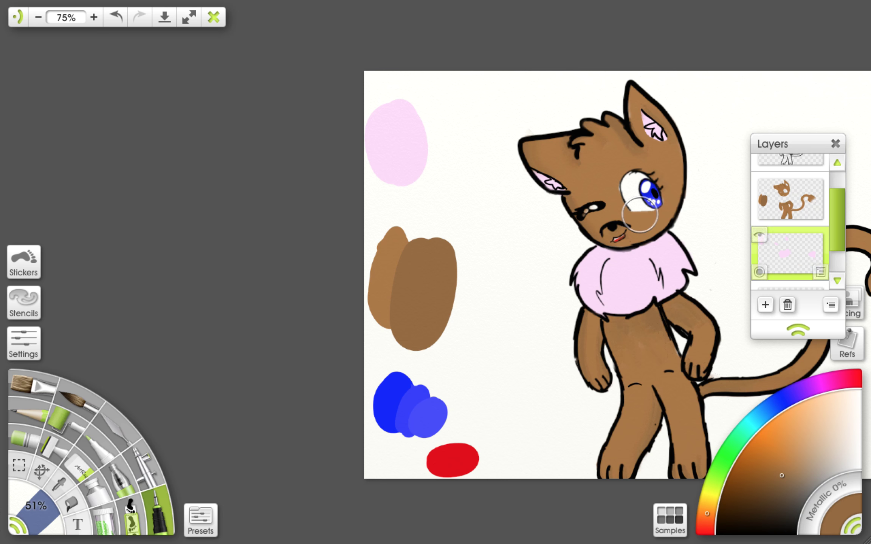
{"action": "left_click", "coordinate": [57, 481]}
{"action": "left_click", "coordinate": [377, 148]}
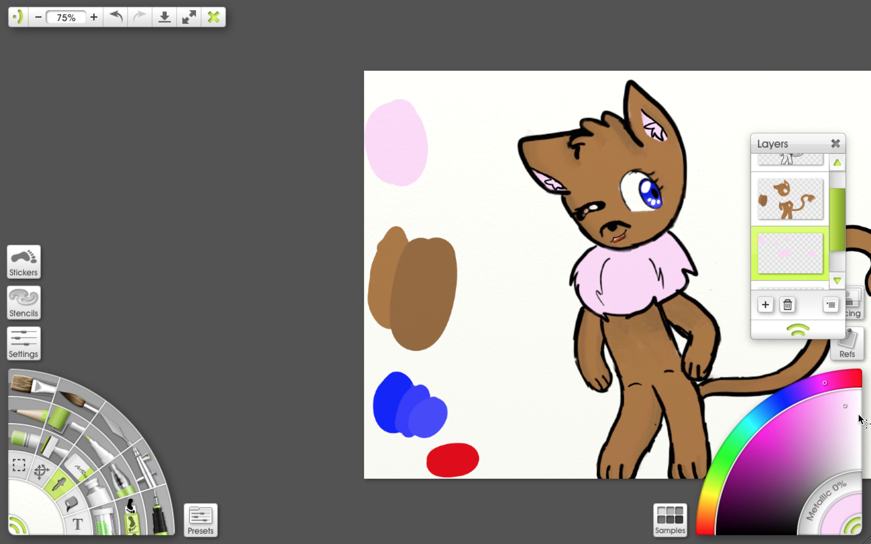
{"action": "left_click", "coordinate": [837, 414]}
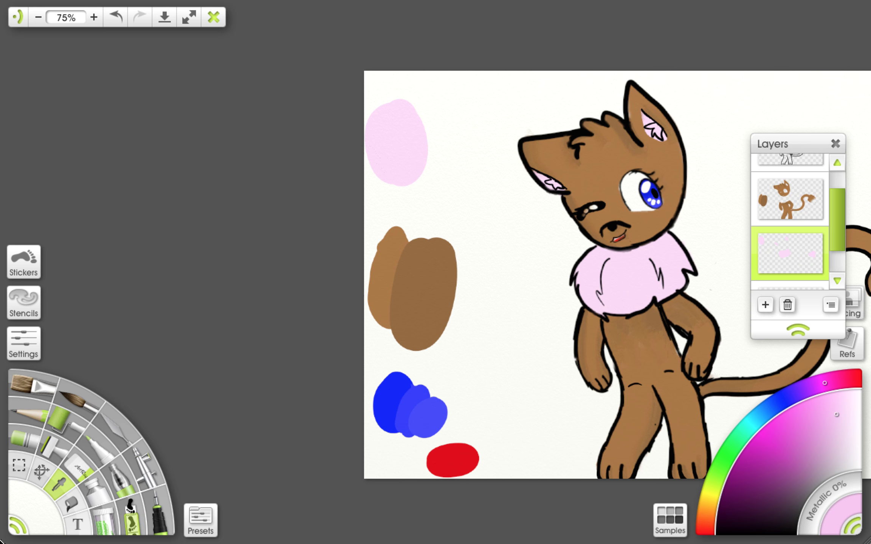
{"action": "left_click", "coordinate": [158, 511]}
{"action": "mouse_move", "coordinate": [411, 130]}
{"action": "left_mouse_down"}
{"action": "mouse_move", "coordinate": [424, 166]}
{"action": "mouse_move", "coordinate": [446, 145]}
{"action": "mouse_move", "coordinate": [425, 160]}
{"action": "left_mouse_up"}
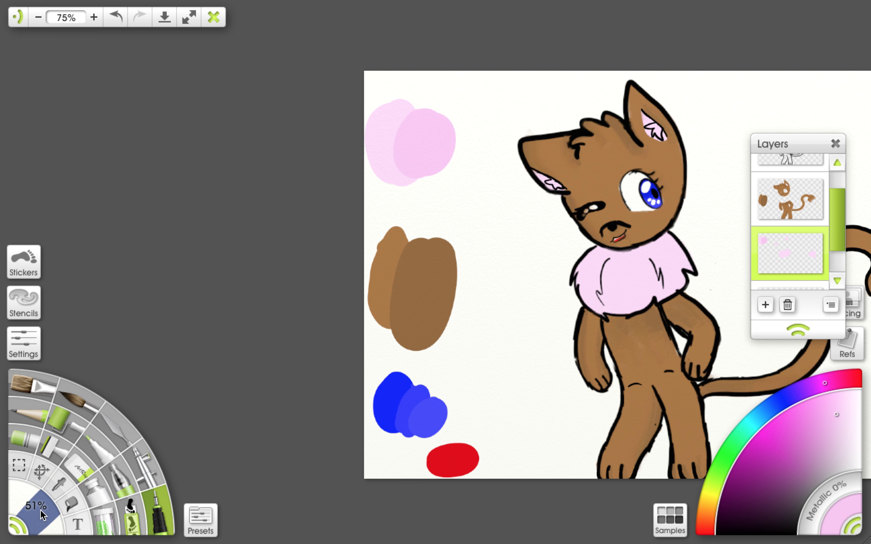
Return to the ink pen and reduce its size to 33%.
{"action": "left_click", "coordinate": [58, 491]}
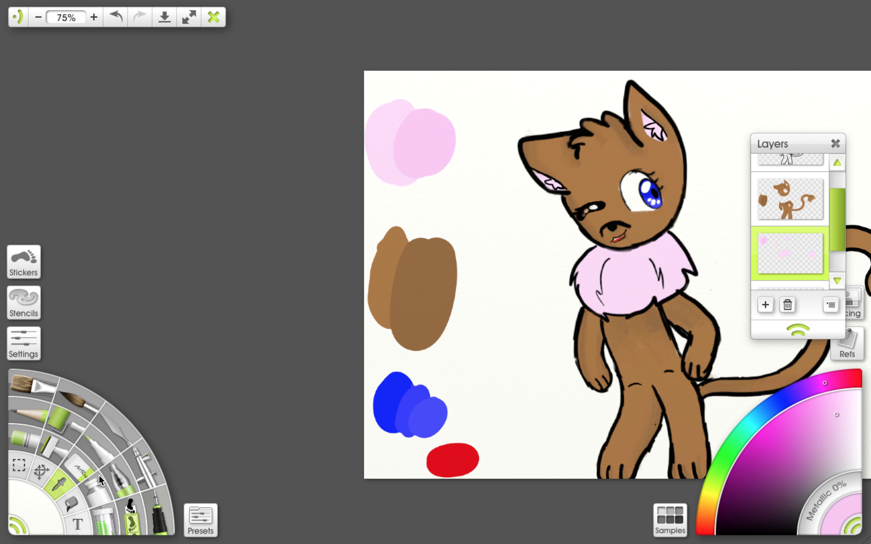
{"action": "left_click", "coordinate": [156, 508]}
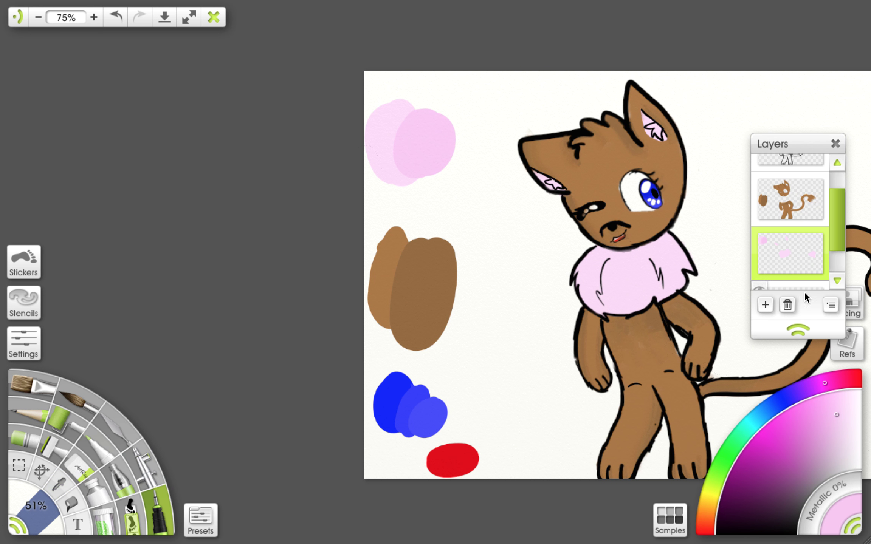
{"action": "left_click_drag", "start_coordinate": [45, 487], "coordinate": [60, 502]}
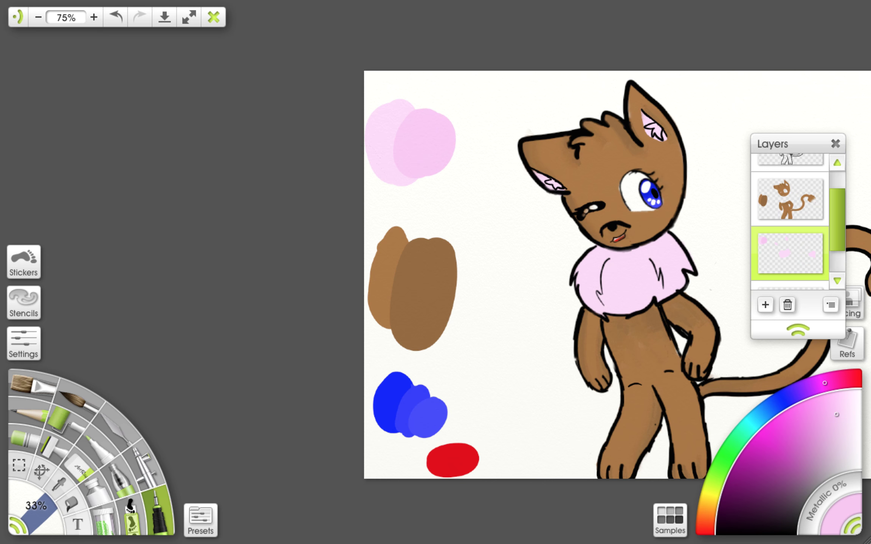
Paint a soft pink stroke along the cat's ear.
{"action": "scroll", "coordinate": [281, 403], "scroll_direction": "right", "scroll_amount": 15}
{"action": "scroll", "coordinate": [280, 403], "scroll_direction": "up", "scroll_amount": 7}
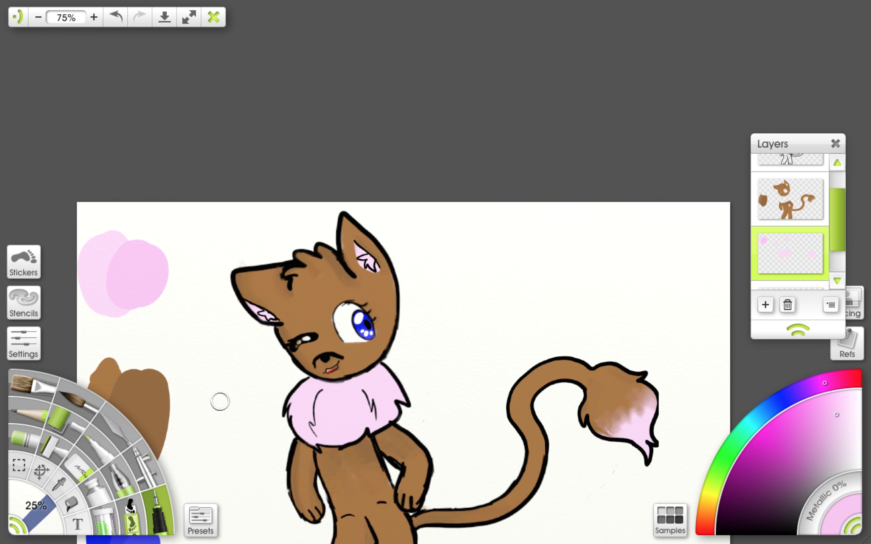
{"action": "scroll", "coordinate": [220, 402], "scroll_direction": "up", "scroll_amount": 5}
{"action": "scroll", "coordinate": [219, 401], "scroll_direction": "down", "scroll_amount": 20}
{"action": "scroll", "coordinate": [220, 402], "scroll_direction": "left", "scroll_amount": 18}
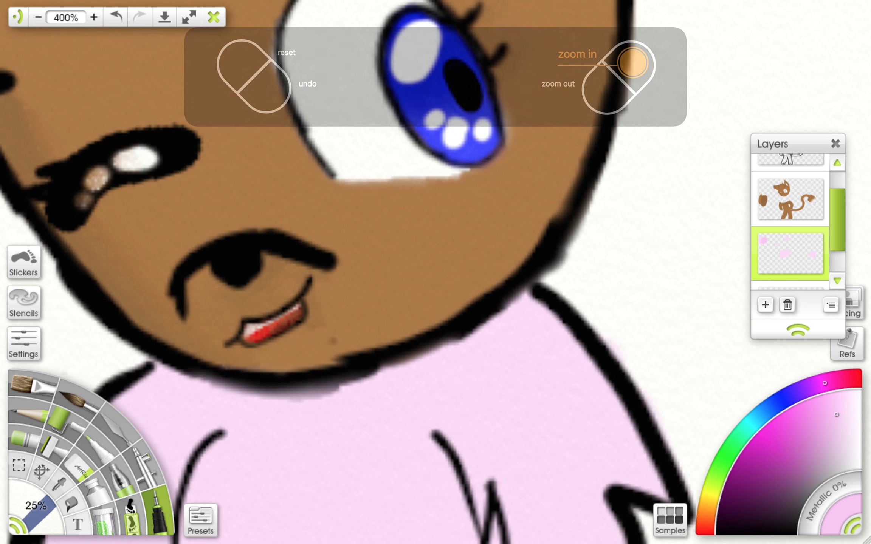
{"action": "scroll", "coordinate": [467, 288], "scroll_direction": "left", "scroll_amount": 10}
{"action": "scroll", "coordinate": [466, 288], "scroll_direction": "up", "scroll_amount": 10}
{"action": "mouse_move", "coordinate": [314, 279]}
{"action": "left_mouse_down"}
{"action": "mouse_move", "coordinate": [376, 331]}
{"action": "mouse_move", "coordinate": [334, 290]}
{"action": "mouse_move", "coordinate": [413, 335]}
{"action": "left_mouse_up"}
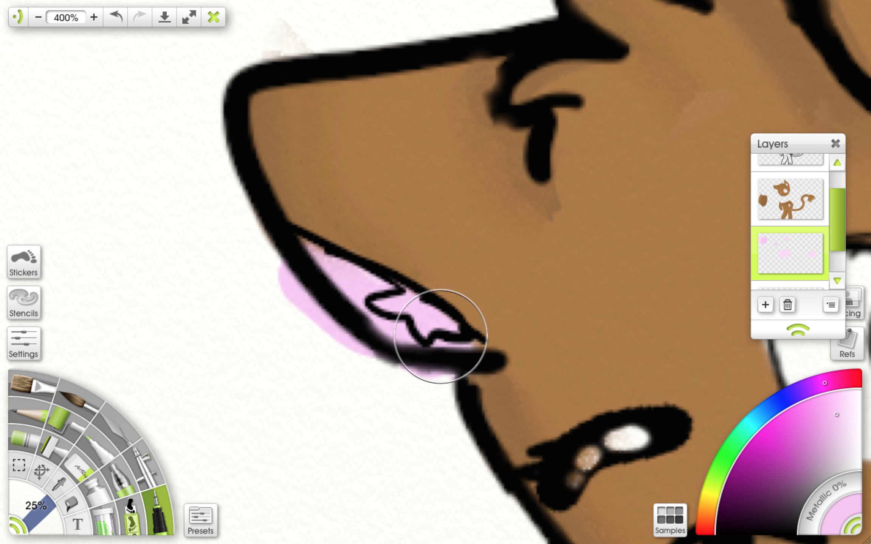
Deepen the pink in the upper and lower inner ear, then move down to the chest.
{"action": "scroll", "coordinate": [413, 335], "scroll_direction": "down", "scroll_amount": 5}
{"action": "scroll", "coordinate": [413, 335], "scroll_direction": "left", "scroll_amount": 10}
{"action": "scroll", "coordinate": [339, 244], "scroll_direction": "right", "scroll_amount": 12}
{"action": "scroll", "coordinate": [339, 244], "scroll_direction": "up", "scroll_amount": 4}
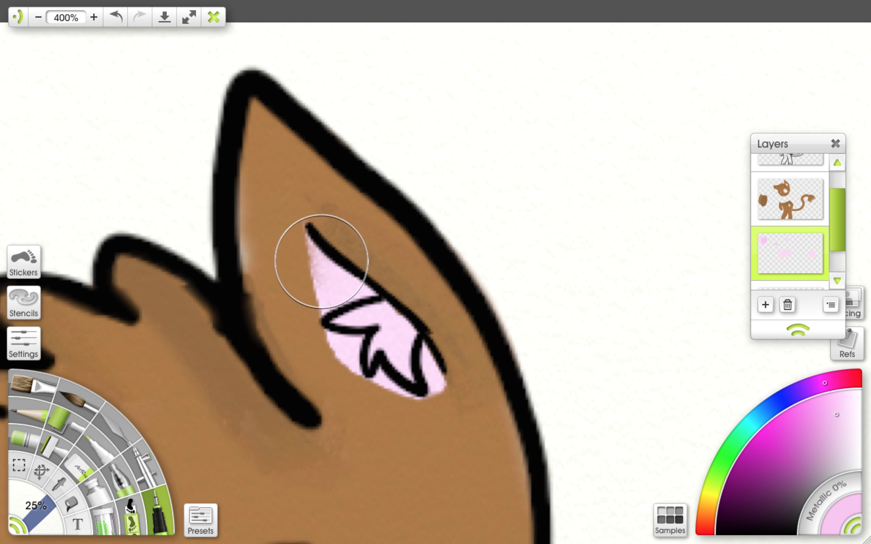
{"action": "mouse_move", "coordinate": [315, 243]}
{"action": "left_mouse_down"}
{"action": "mouse_move", "coordinate": [348, 282]}
{"action": "mouse_move", "coordinate": [315, 247]}
{"action": "mouse_move", "coordinate": [332, 261]}
{"action": "left_mouse_up"}
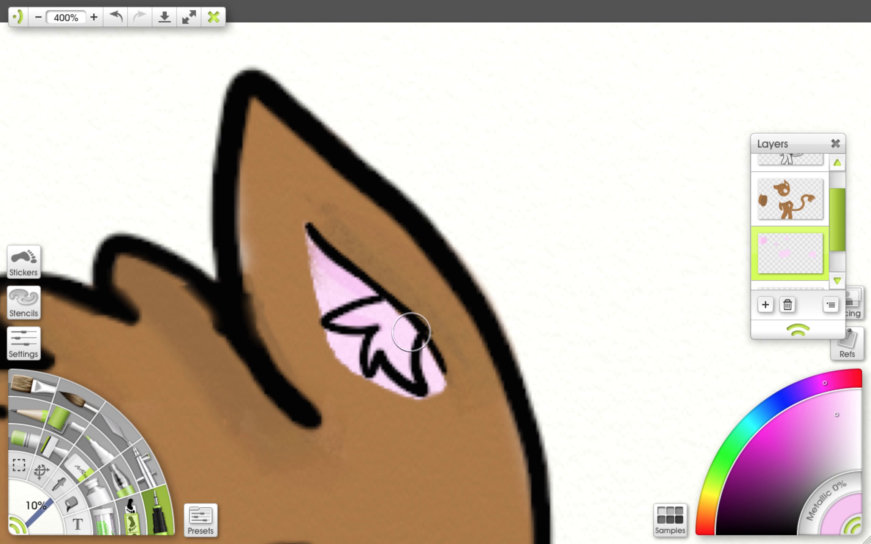
{"action": "mouse_move", "coordinate": [414, 356]}
{"action": "left_mouse_down"}
{"action": "mouse_move", "coordinate": [436, 383]}
{"action": "mouse_move", "coordinate": [389, 377]}
{"action": "mouse_move", "coordinate": [331, 333]}
{"action": "left_mouse_up"}
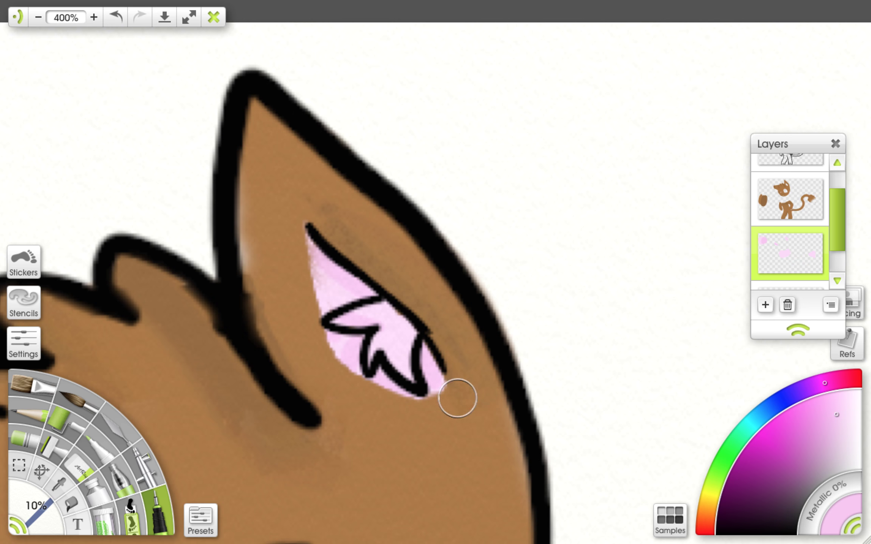
{"action": "scroll", "coordinate": [431, 364], "scroll_direction": "down", "scroll_amount": 3}
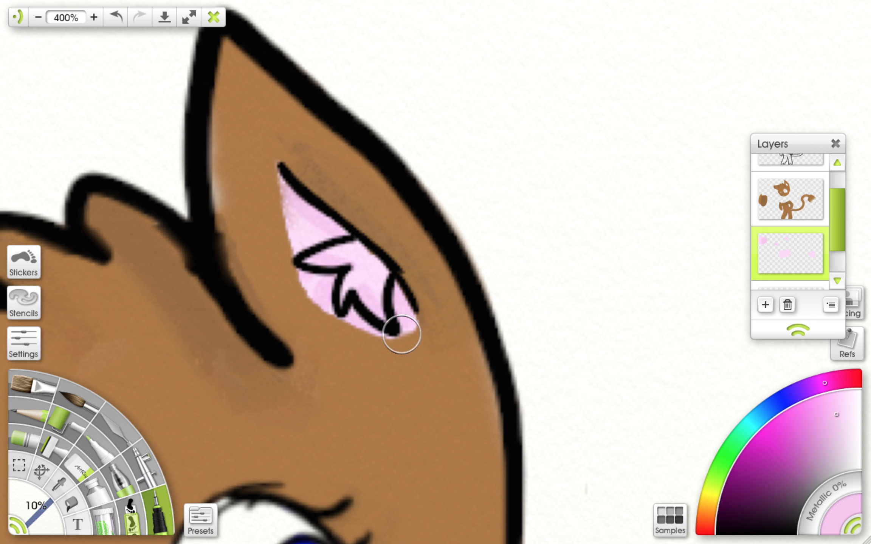
{"action": "scroll", "coordinate": [404, 462], "scroll_direction": "down", "scroll_amount": 10}
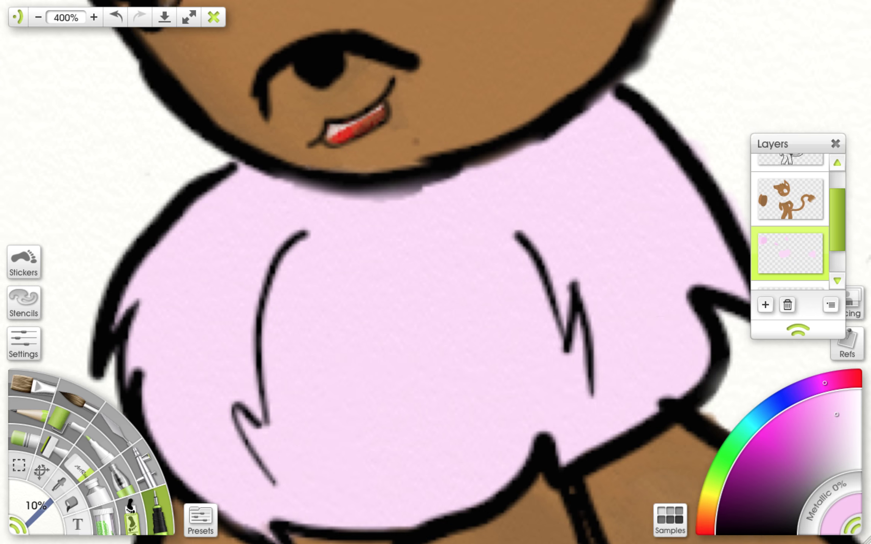
{"action": "scroll", "coordinate": [309, 369], "scroll_direction": "down", "scroll_amount": 5}
{"action": "scroll", "coordinate": [310, 369], "scroll_direction": "left", "scroll_amount": 3}
{"action": "scroll", "coordinate": [359, 446], "scroll_direction": "up", "scroll_amount": 6}
Shade the collar's left shoulder, left edge and left black fur line darker pink.
{"action": "scroll", "coordinate": [328, 207], "scroll_direction": "down", "scroll_amount": 5}
{"action": "mouse_move", "coordinate": [346, 125]}
{"action": "left_mouse_down"}
{"action": "mouse_move", "coordinate": [337, 187]}
{"action": "mouse_move", "coordinate": [330, 179]}
{"action": "left_mouse_up"}
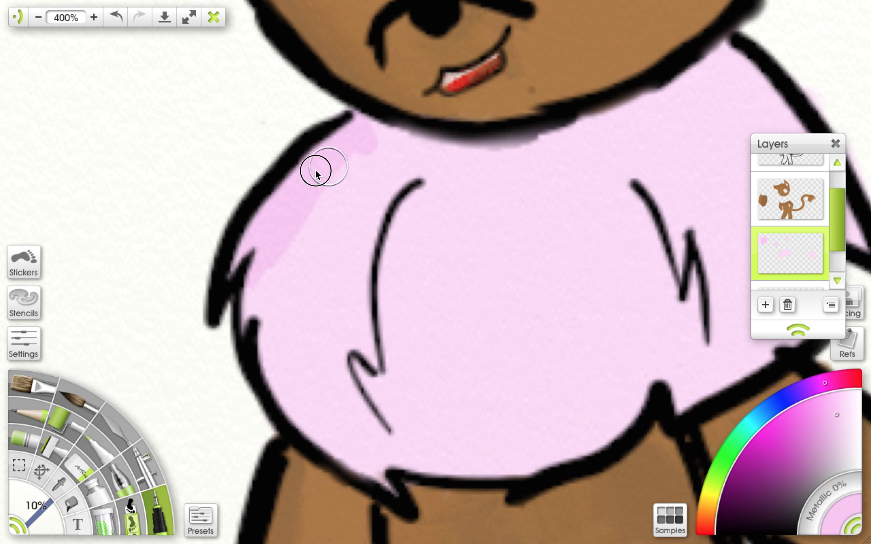
{"action": "mouse_move", "coordinate": [279, 342]}
{"action": "left_mouse_down"}
{"action": "mouse_move", "coordinate": [305, 288]}
{"action": "mouse_move", "coordinate": [260, 305]}
{"action": "mouse_move", "coordinate": [370, 460]}
{"action": "mouse_move", "coordinate": [294, 394]}
{"action": "left_mouse_up"}
{"action": "mouse_move", "coordinate": [433, 182]}
{"action": "left_mouse_down"}
{"action": "mouse_move", "coordinate": [389, 288]}
{"action": "mouse_move", "coordinate": [395, 379]}
{"action": "left_mouse_up"}
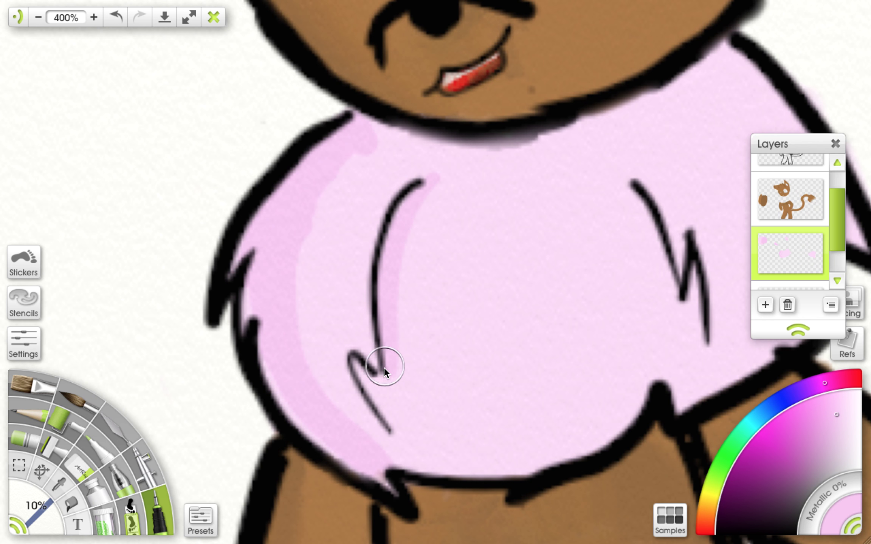
{"action": "mouse_move", "coordinate": [389, 362]}
{"action": "left_mouse_down"}
{"action": "mouse_move", "coordinate": [372, 385]}
{"action": "mouse_move", "coordinate": [392, 431]}
{"action": "left_mouse_up"}
Shade beside the central black line, the right fur-line notch and the lower neckline.
{"action": "scroll", "coordinate": [443, 427], "scroll_direction": "right", "scroll_amount": 10}
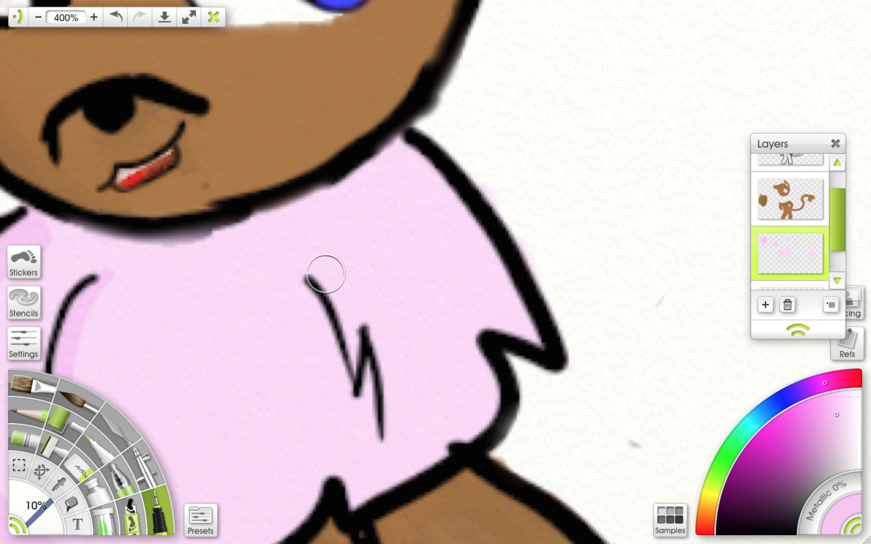
{"action": "mouse_move", "coordinate": [325, 273]}
{"action": "left_mouse_down"}
{"action": "mouse_move", "coordinate": [350, 316]}
{"action": "mouse_move", "coordinate": [337, 298]}
{"action": "mouse_move", "coordinate": [356, 367]}
{"action": "mouse_move", "coordinate": [354, 303]}
{"action": "mouse_move", "coordinate": [372, 335]}
{"action": "mouse_move", "coordinate": [370, 328]}
{"action": "mouse_move", "coordinate": [390, 410]}
{"action": "mouse_move", "coordinate": [389, 378]}
{"action": "mouse_move", "coordinate": [396, 433]}
{"action": "left_mouse_up"}
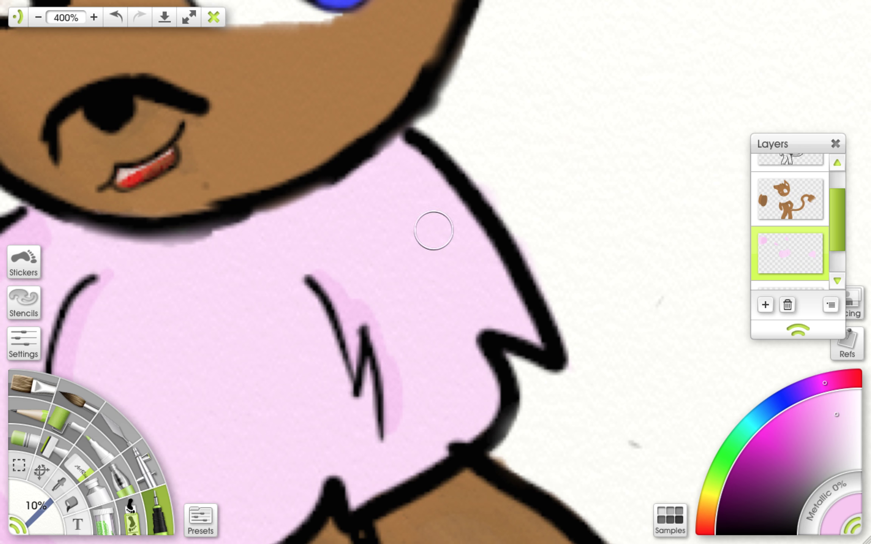
{"action": "left_click_drag", "start_coordinate": [496, 332], "coordinate": [516, 329]}
{"action": "mouse_move", "coordinate": [344, 479]}
{"action": "left_mouse_down"}
{"action": "mouse_move", "coordinate": [353, 507]}
{"action": "mouse_move", "coordinate": [426, 480]}
{"action": "left_mouse_up"}
{"action": "scroll", "coordinate": [389, 461], "scroll_direction": "down", "scroll_amount": 6}
{"action": "scroll", "coordinate": [390, 462], "scroll_direction": "left", "scroll_amount": 8}
{"action": "mouse_move", "coordinate": [432, 365]}
{"action": "left_mouse_down"}
{"action": "mouse_move", "coordinate": [453, 371]}
{"action": "mouse_move", "coordinate": [470, 337]}
{"action": "mouse_move", "coordinate": [509, 340]}
{"action": "mouse_move", "coordinate": [543, 320]}
{"action": "left_mouse_up"}
Tint the collar's bottom edge and right inner edge soft pink.
{"action": "scroll", "coordinate": [435, 273], "scroll_direction": "down", "scroll_amount": 15}
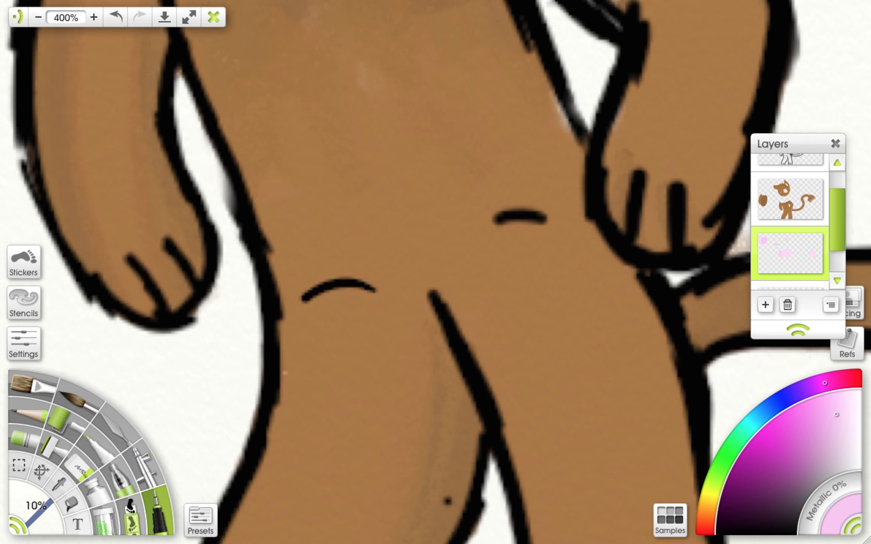
{"action": "scroll", "coordinate": [440, 321], "scroll_direction": "right", "scroll_amount": 15}
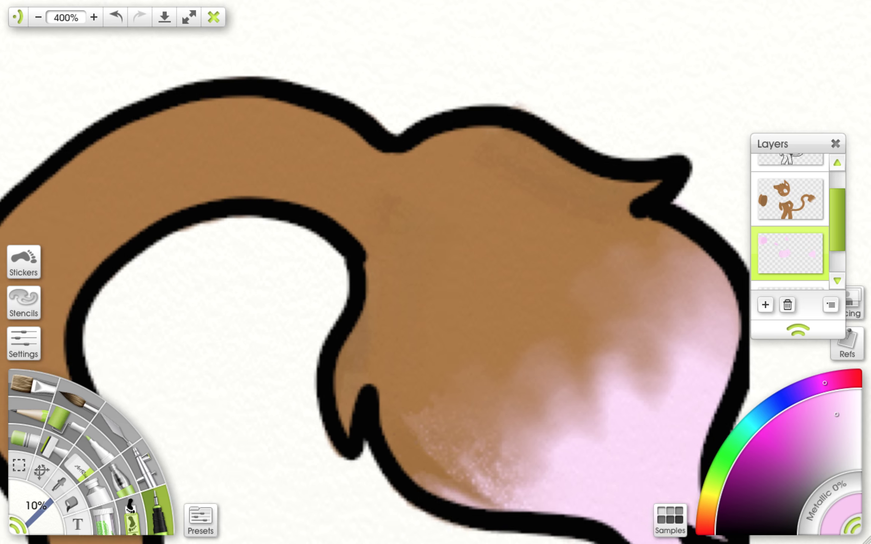
{"action": "scroll", "coordinate": [247, 275], "scroll_direction": "down", "scroll_amount": 5}
{"action": "scroll", "coordinate": [247, 276], "scroll_direction": "right", "scroll_amount": 5}
{"action": "mouse_move", "coordinate": [336, 365]}
{"action": "left_mouse_down"}
{"action": "mouse_move", "coordinate": [388, 375]}
{"action": "mouse_move", "coordinate": [308, 355]}
{"action": "mouse_move", "coordinate": [407, 373]}
{"action": "mouse_move", "coordinate": [304, 365]}
{"action": "mouse_move", "coordinate": [480, 399]}
{"action": "mouse_move", "coordinate": [456, 383]}
{"action": "mouse_move", "coordinate": [448, 383]}
{"action": "mouse_move", "coordinate": [523, 414]}
{"action": "mouse_move", "coordinate": [559, 469]}
{"action": "mouse_move", "coordinate": [551, 452]}
{"action": "mouse_move", "coordinate": [581, 391]}
{"action": "mouse_move", "coordinate": [566, 400]}
{"action": "mouse_move", "coordinate": [600, 416]}
{"action": "left_mouse_up"}
{"action": "mouse_move", "coordinate": [526, 108]}
{"action": "left_mouse_down"}
{"action": "mouse_move", "coordinate": [584, 148]}
{"action": "mouse_move", "coordinate": [556, 139]}
{"action": "mouse_move", "coordinate": [612, 218]}
{"action": "mouse_move", "coordinate": [578, 145]}
{"action": "mouse_move", "coordinate": [611, 233]}
{"action": "mouse_move", "coordinate": [597, 281]}
{"action": "left_mouse_up"}
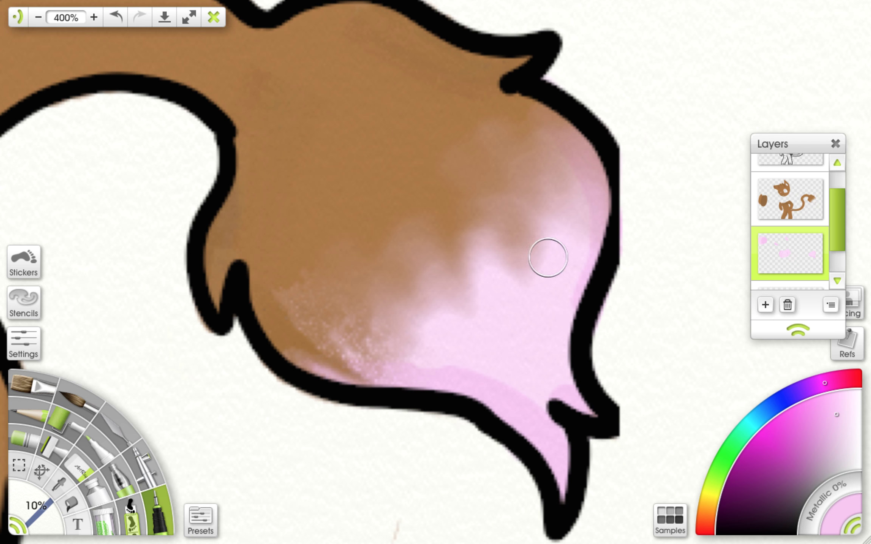
{"action": "scroll", "coordinate": [562, 298], "scroll_direction": "down", "scroll_amount": 6}
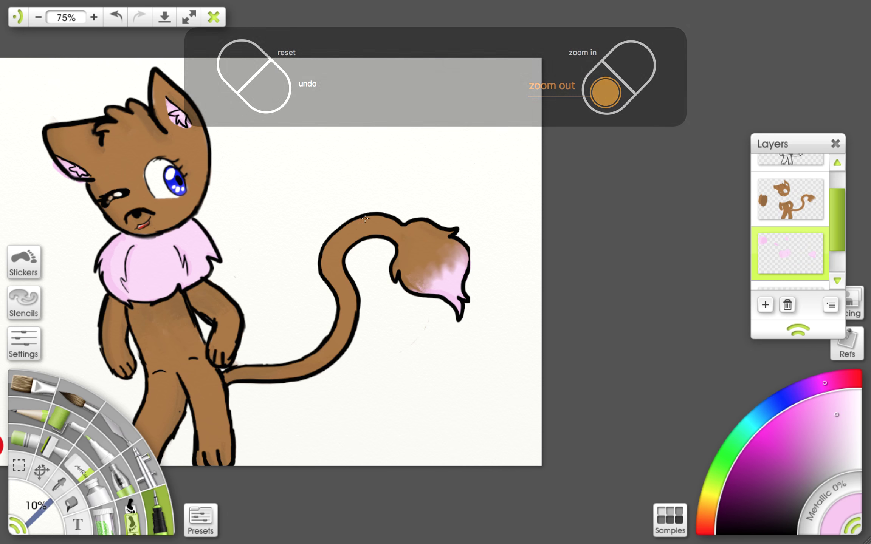
Switch to the Palette Knife and pan the view across the collar to the cat's face.
{"action": "left_click_drag", "start_coordinate": [321, 330], "coordinate": [560, 268]}
{"action": "left_click_drag", "start_coordinate": [435, 254], "coordinate": [441, 256]}
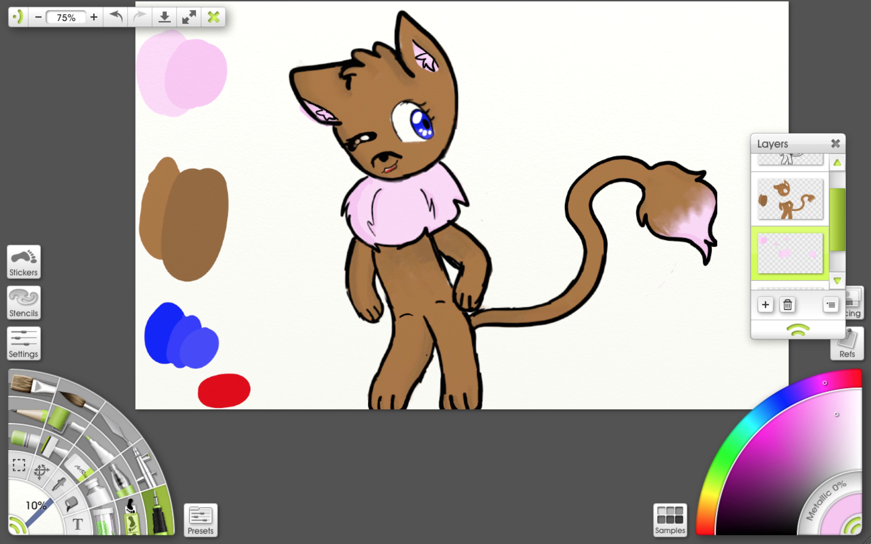
{"action": "left_click", "coordinate": [110, 431]}
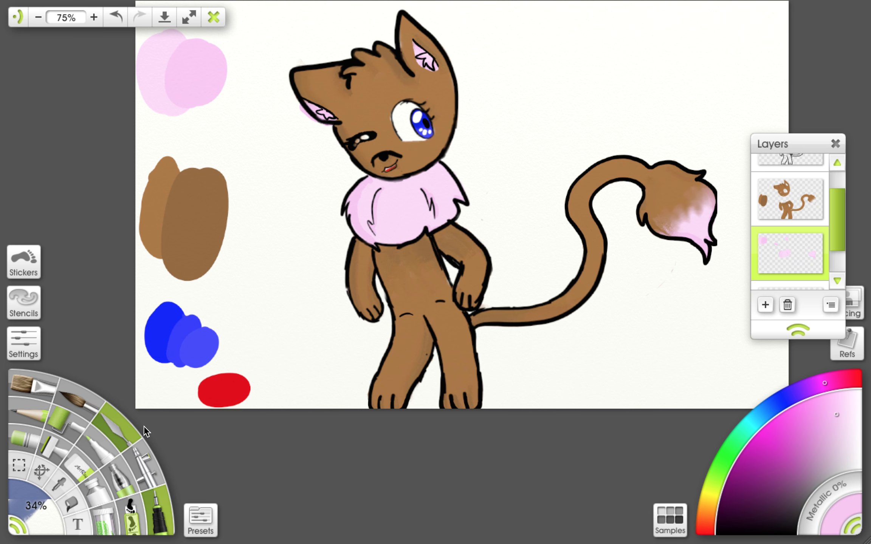
{"action": "left_click_drag", "start_coordinate": [469, 221], "coordinate": [518, 359]}
{"action": "scroll", "coordinate": [518, 359], "scroll_direction": "up", "scroll_amount": 5}
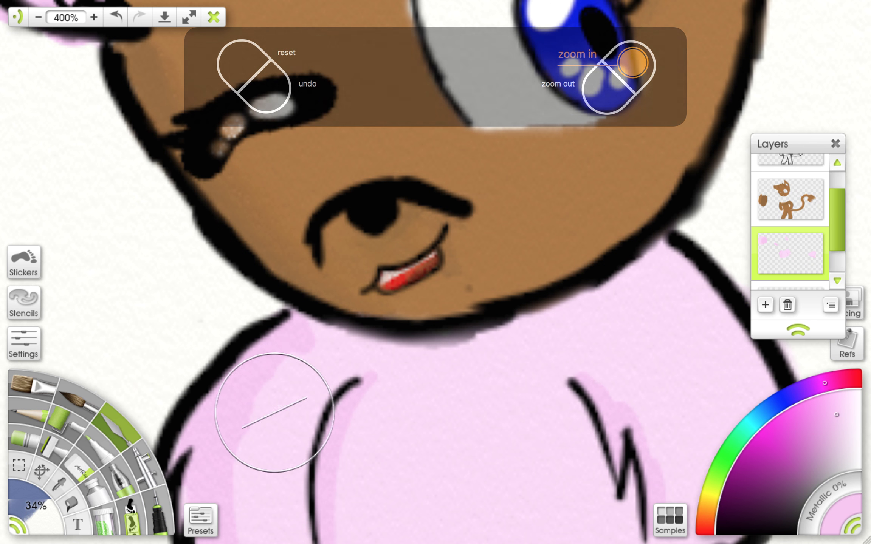
{"action": "left_click_drag", "start_coordinate": [275, 412], "coordinate": [398, 146]}
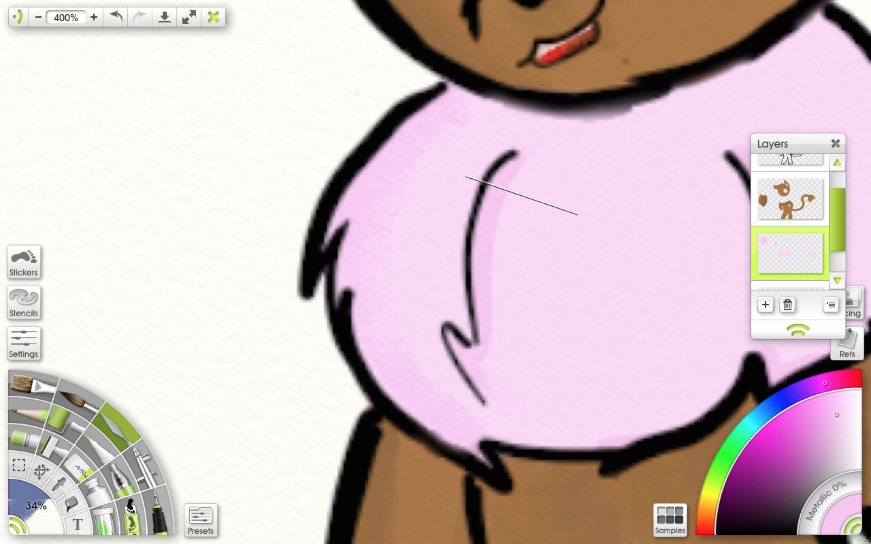
{"action": "left_click_drag", "start_coordinate": [628, 203], "coordinate": [375, 265]}
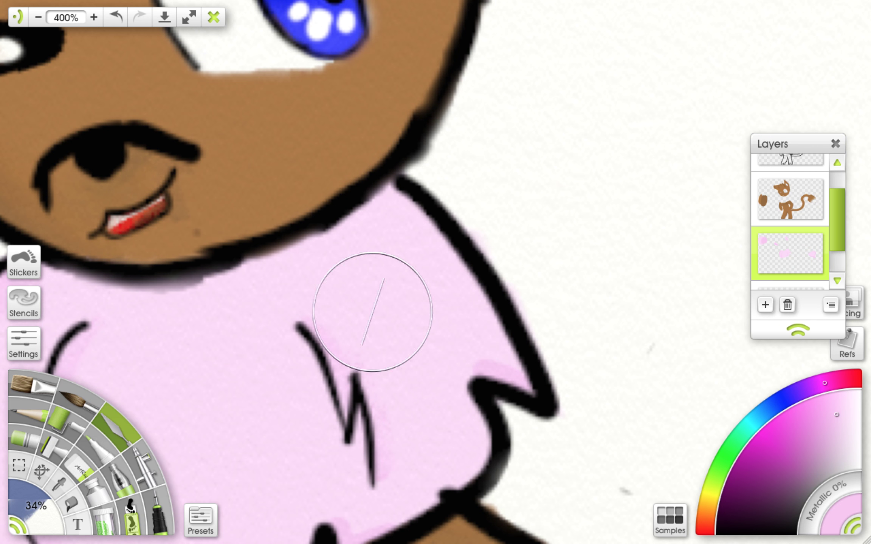
{"action": "scroll", "coordinate": [480, 382], "scroll_direction": "down", "scroll_amount": 10}
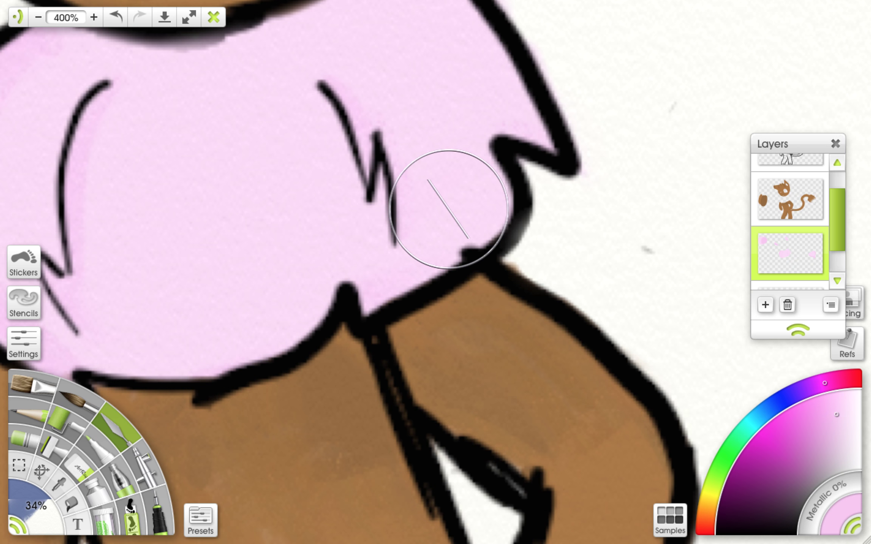
{"action": "scroll", "coordinate": [448, 194], "scroll_direction": "down", "scroll_amount": 2}
{"action": "scroll", "coordinate": [444, 239], "scroll_direction": "up", "scroll_amount": 1}
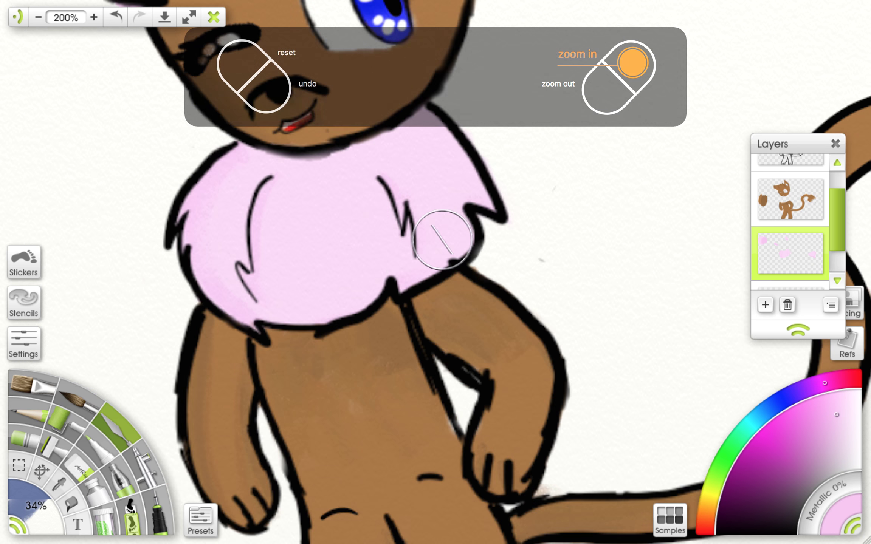
{"action": "scroll", "coordinate": [342, 419], "scroll_direction": "up", "scroll_amount": 5}
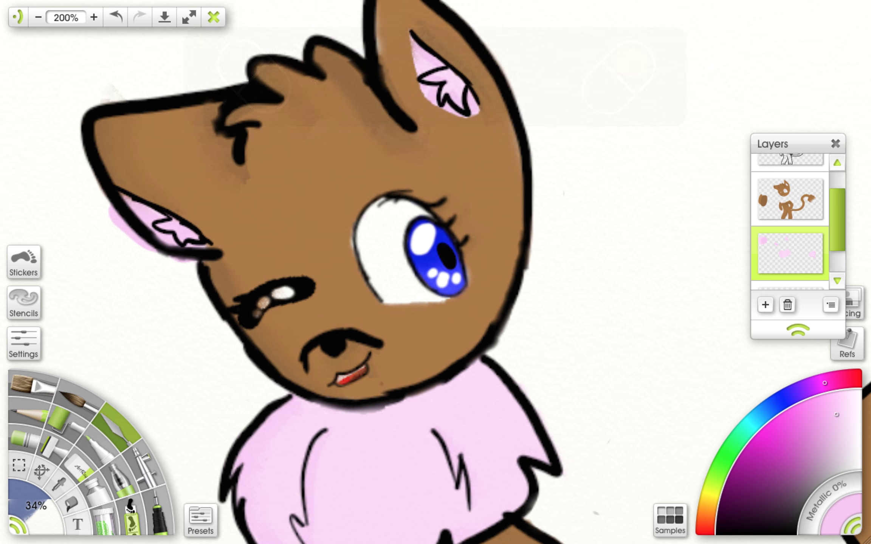
{"action": "scroll", "coordinate": [556, 179], "scroll_direction": "up", "scroll_amount": 5}
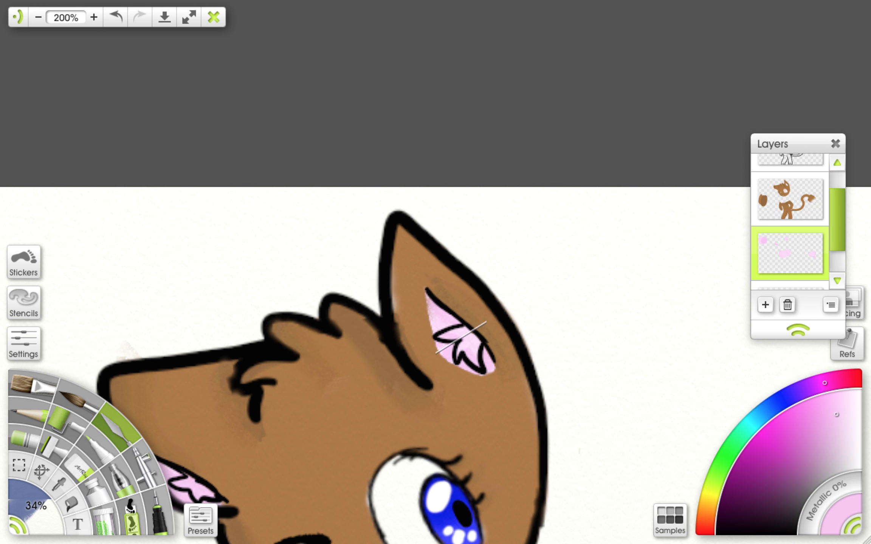
{"action": "scroll", "coordinate": [461, 309], "scroll_direction": "left", "scroll_amount": 5}
{"action": "scroll", "coordinate": [461, 309], "scroll_direction": "down", "scroll_amount": 4}
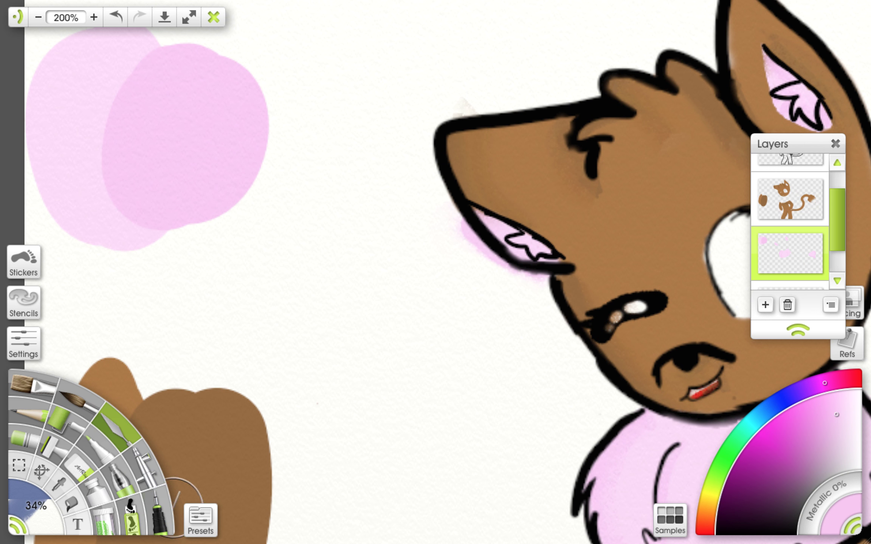
{"action": "left_click", "coordinate": [74, 473]}
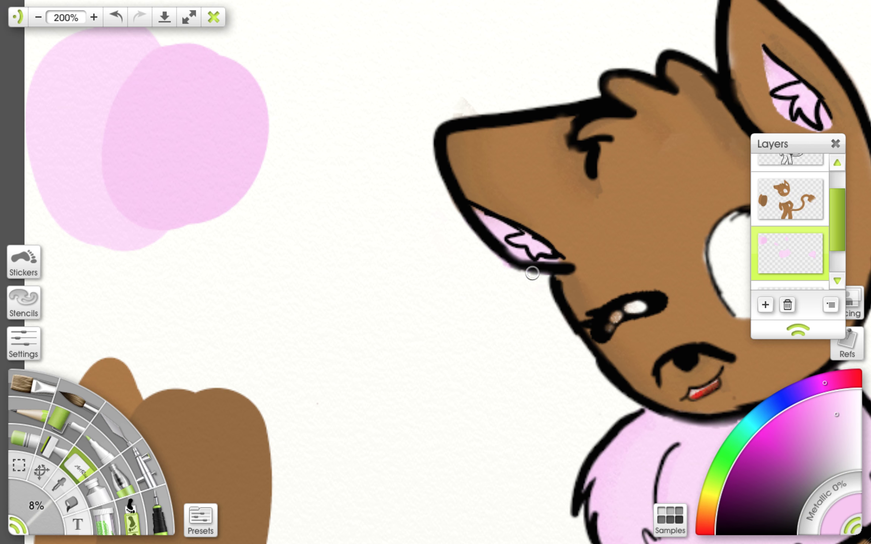
{"action": "scroll", "coordinate": [609, 297], "scroll_direction": "right", "scroll_amount": 8}
{"action": "scroll", "coordinate": [567, 340], "scroll_direction": "down", "scroll_amount": 10}
{"action": "right_click", "coordinate": [524, 407]}
{"action": "left_click", "coordinate": [467, 204]}
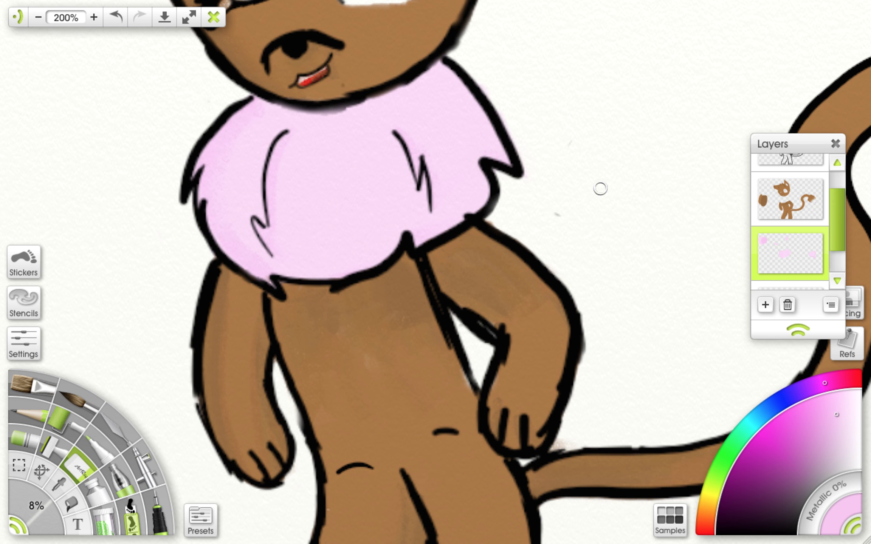
{"action": "scroll", "coordinate": [587, 188], "scroll_direction": "down", "scroll_amount": 10}
{"action": "scroll", "coordinate": [587, 188], "scroll_direction": "right", "scroll_amount": 5}
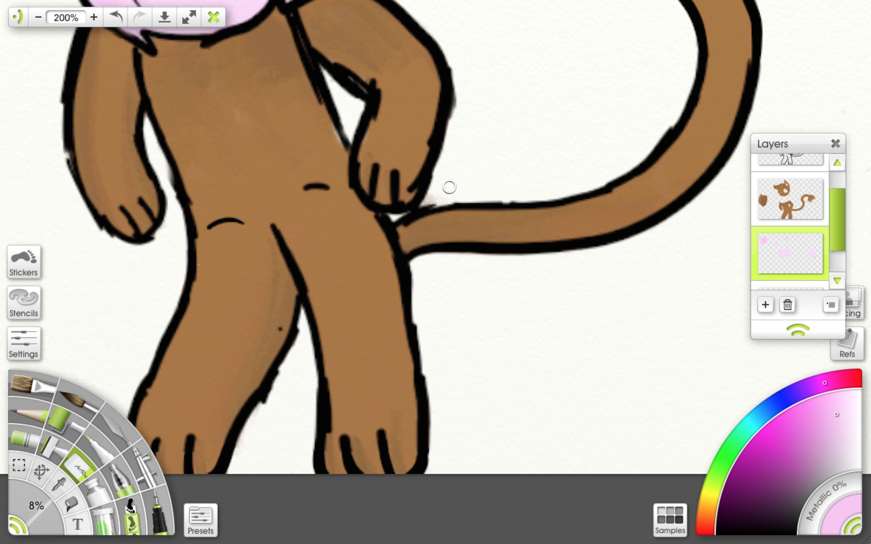
{"action": "scroll", "coordinate": [449, 186], "scroll_direction": "up", "scroll_amount": 10}
{"action": "scroll", "coordinate": [449, 187], "scroll_direction": "right", "scroll_amount": 10}
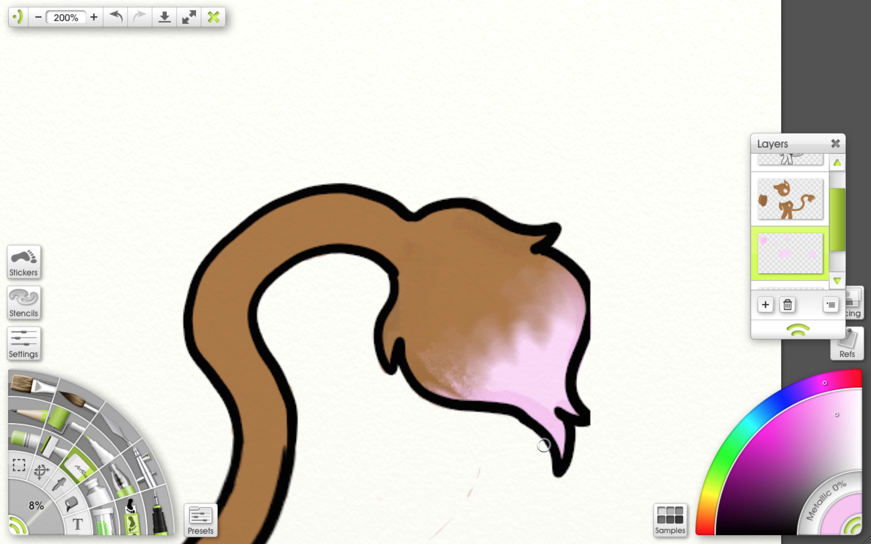
{"action": "left_click", "coordinate": [117, 431]}
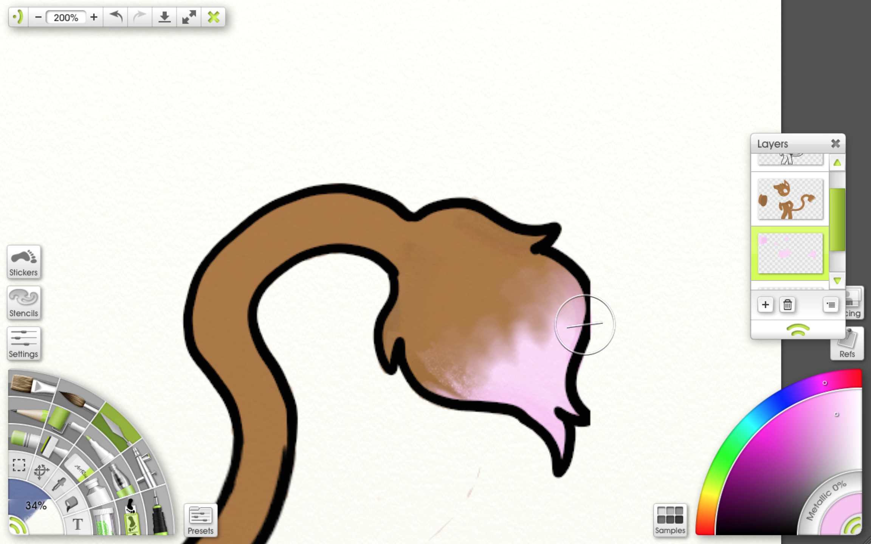
{"action": "scroll", "coordinate": [540, 359], "scroll_direction": "down", "scroll_amount": 15}
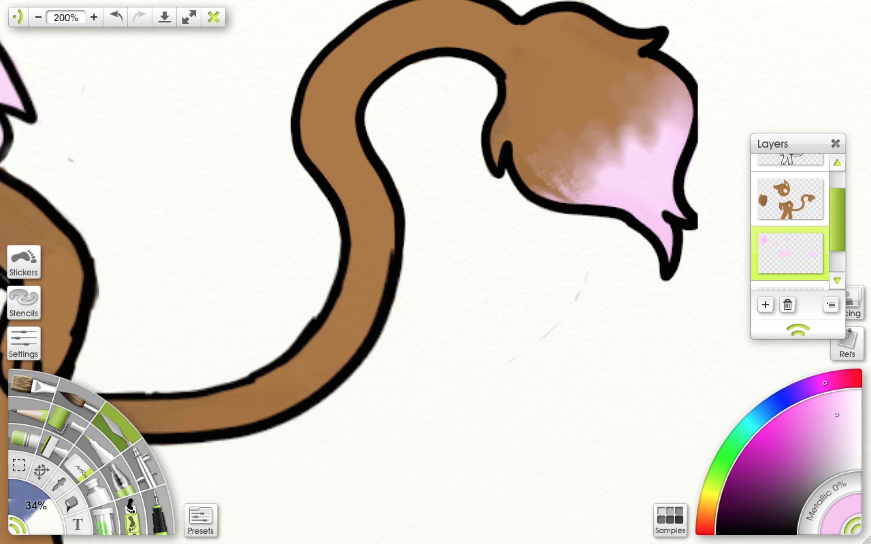
{"action": "scroll", "coordinate": [415, 455], "scroll_direction": "up", "scroll_amount": 10}
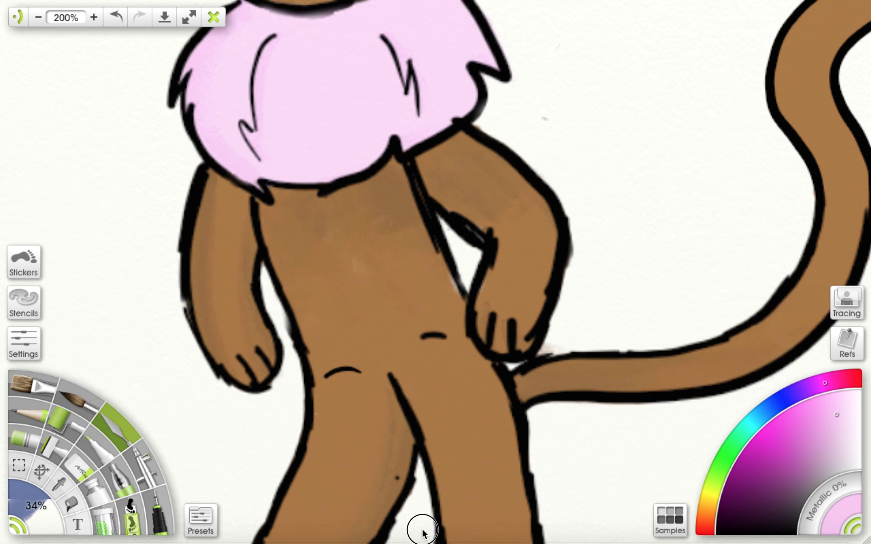
{"action": "left_click", "coordinate": [524, 229]}
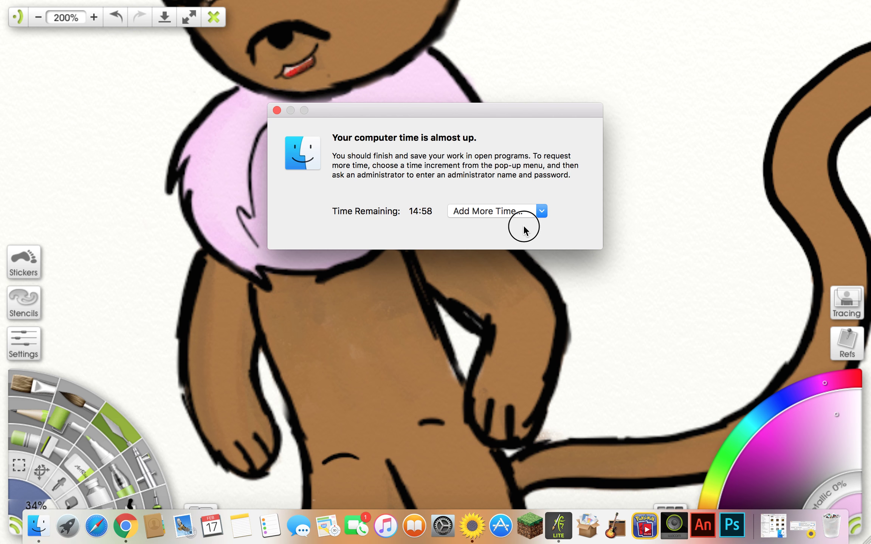
Add time for the rest of the day and submit the administrator username and password.
{"action": "left_click", "coordinate": [541, 211]}
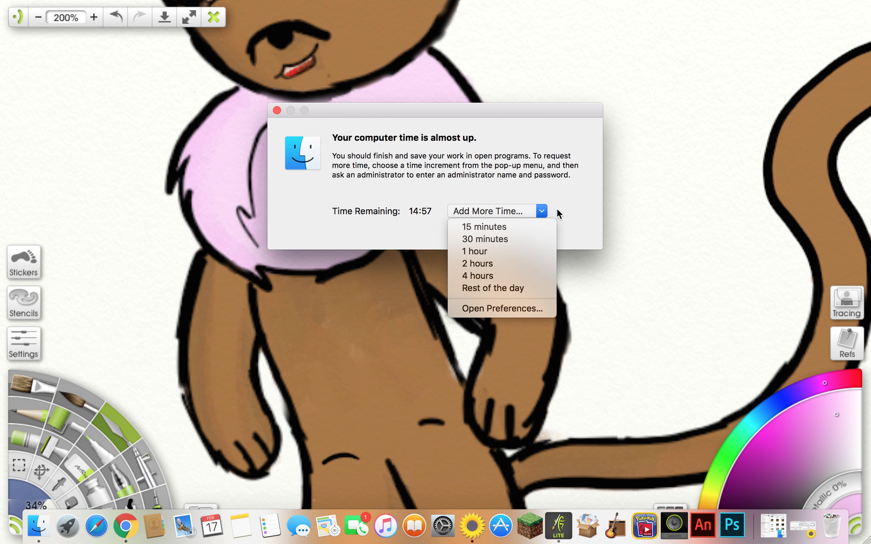
{"action": "left_click", "coordinate": [521, 288]}
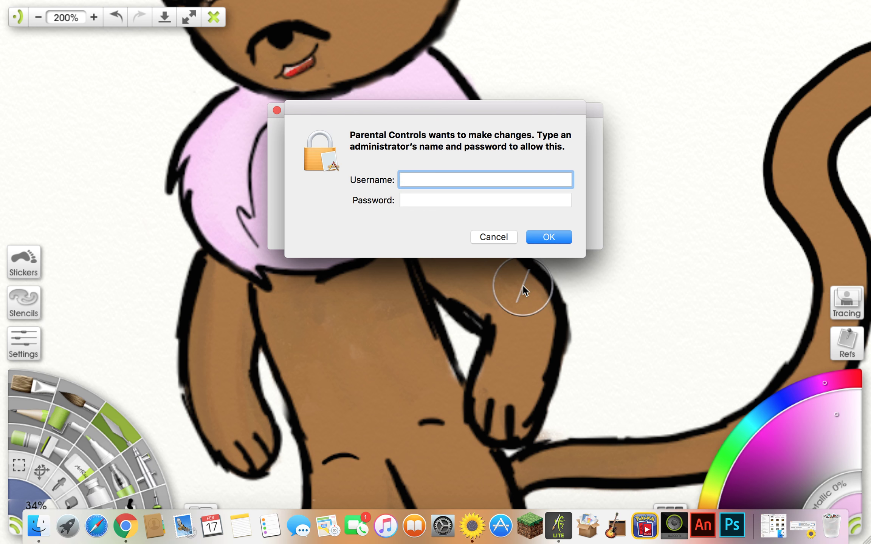
{"action": "key", "text": "Tab"}
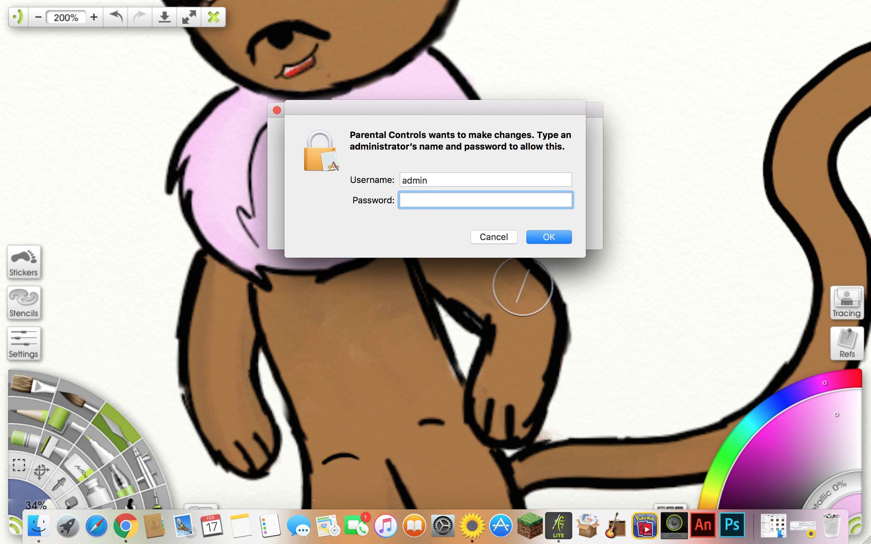
{"action": "key", "text": "Return"}
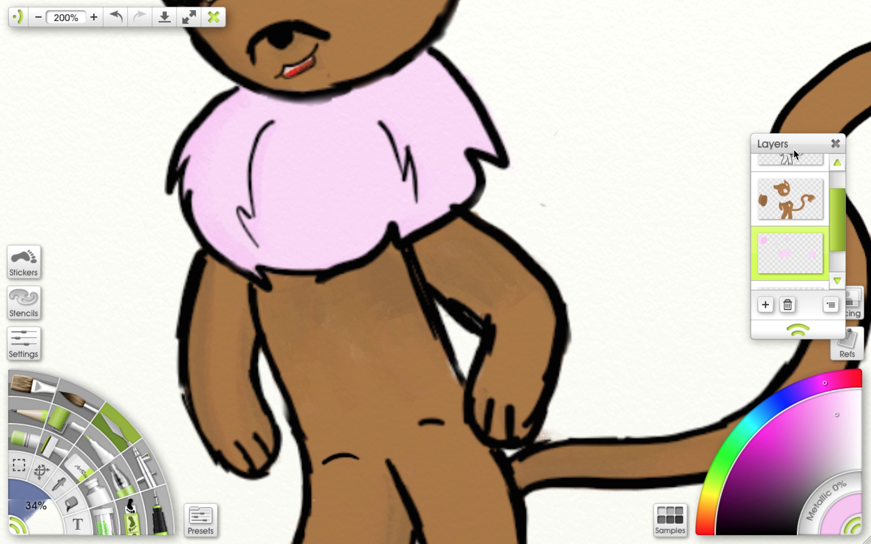
Activate the brown cat and bottom swatch layers, then zoom out to about 100%.
{"action": "left_click", "coordinate": [828, 201]}
{"action": "left_click_drag", "start_coordinate": [840, 203], "coordinate": [838, 227]}
{"action": "left_click", "coordinate": [787, 245]}
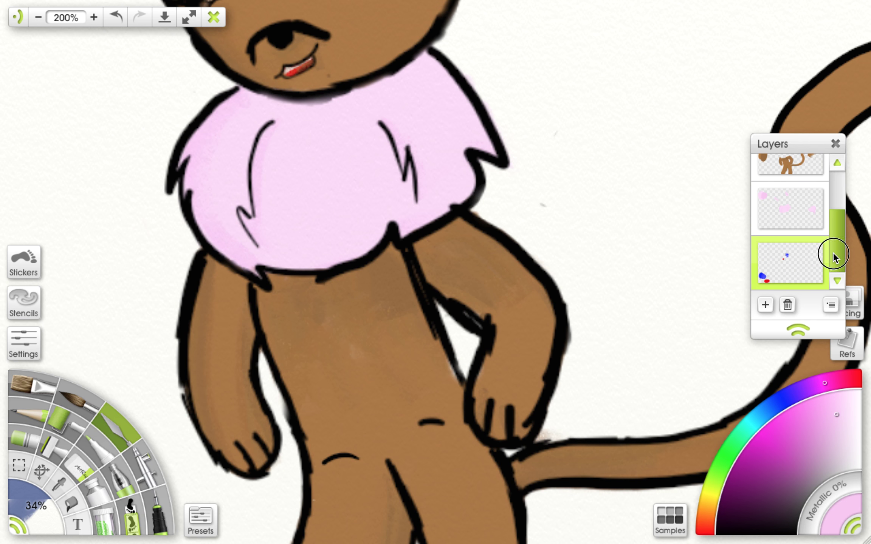
{"action": "left_click_drag", "start_coordinate": [835, 227], "coordinate": [855, 191]}
{"action": "left_click_drag", "start_coordinate": [762, 77], "coordinate": [605, 91]}
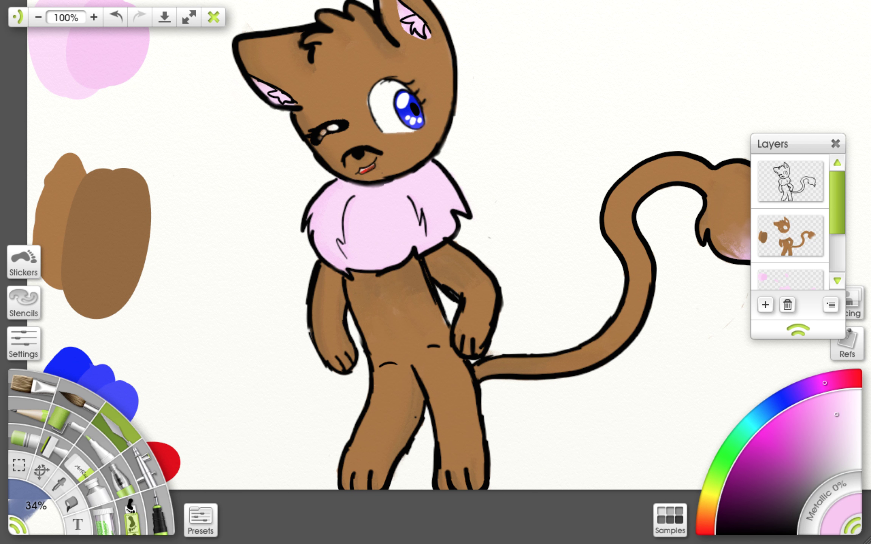
Load a magenta ink pen at 8% on the top line-art layer and pan to the tail tip.
{"action": "left_click", "coordinate": [157, 516]}
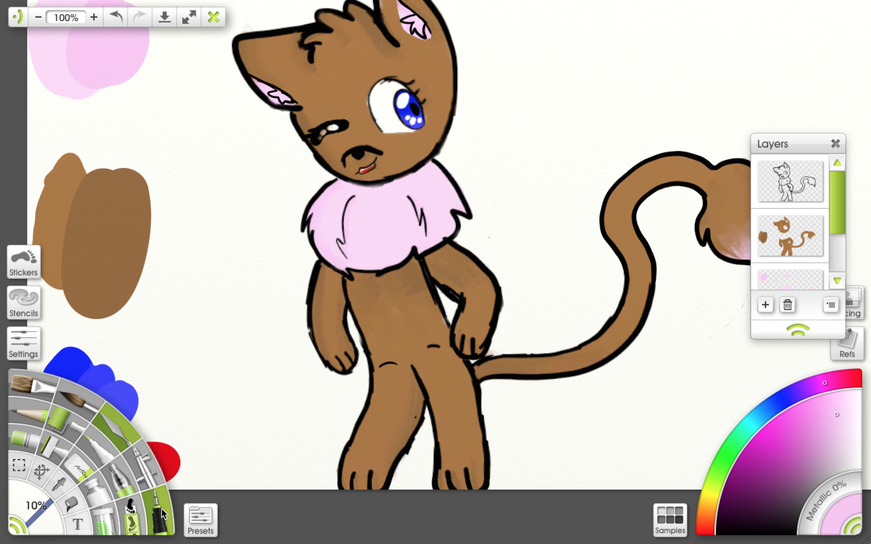
{"action": "left_click", "coordinate": [808, 181]}
{"action": "left_click_drag", "start_coordinate": [773, 534], "coordinate": [796, 534]}
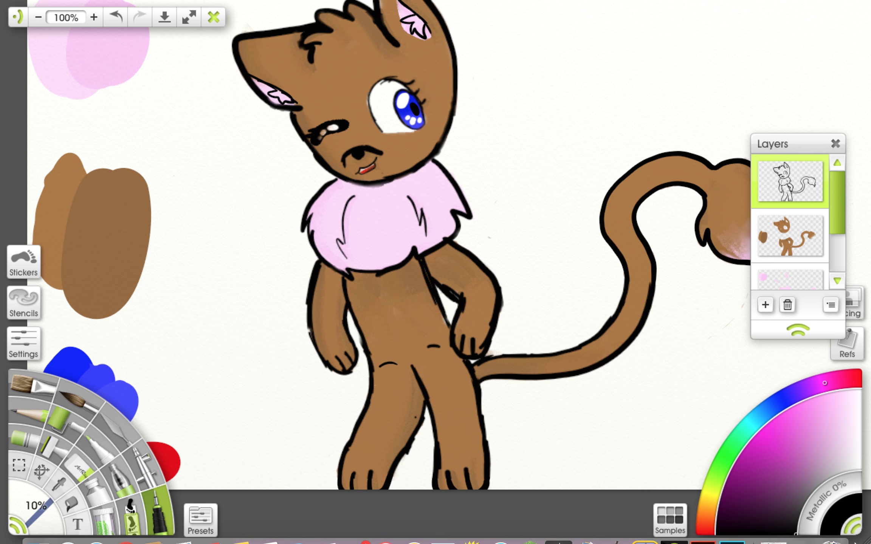
{"action": "left_click", "coordinate": [771, 421]}
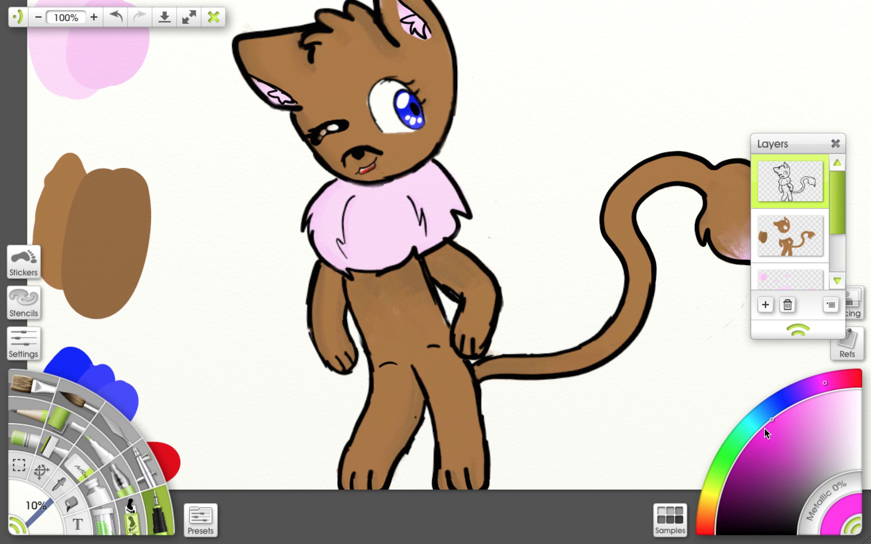
{"action": "left_click_drag", "start_coordinate": [33, 513], "coordinate": [26, 520]}
{"action": "scroll", "coordinate": [449, 170], "scroll_direction": "down", "scroll_amount": 5}
{"action": "scroll", "coordinate": [450, 169], "scroll_direction": "right", "scroll_amount": 5}
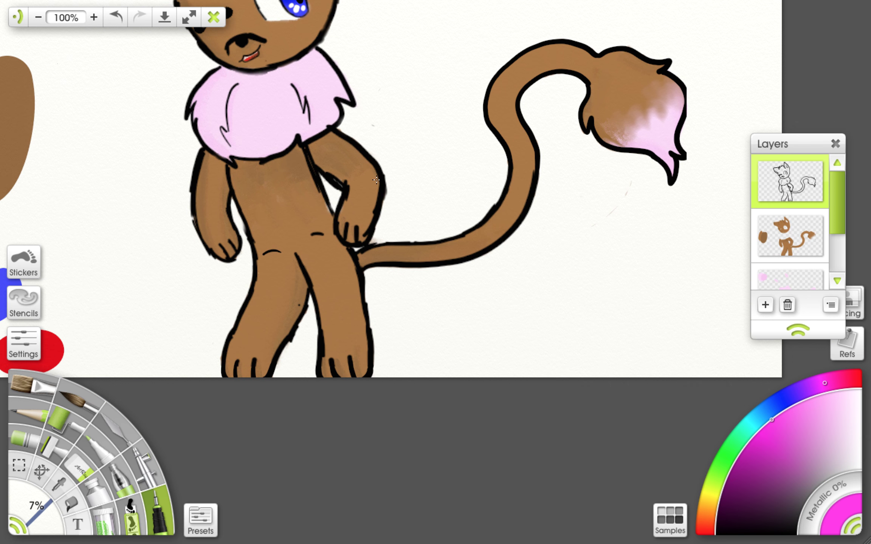
Set the ink pen size to 4% through the Tool Size dialog.
{"action": "scroll", "coordinate": [376, 180], "scroll_direction": "up", "scroll_amount": 7}
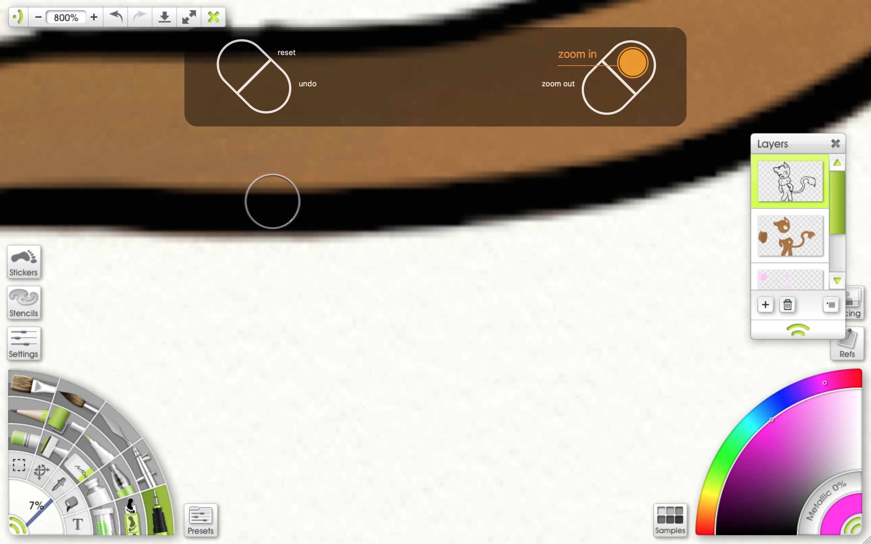
{"action": "scroll", "coordinate": [189, 304], "scroll_direction": "down", "scroll_amount": 10}
{"action": "scroll", "coordinate": [188, 304], "scroll_direction": "left", "scroll_amount": 5}
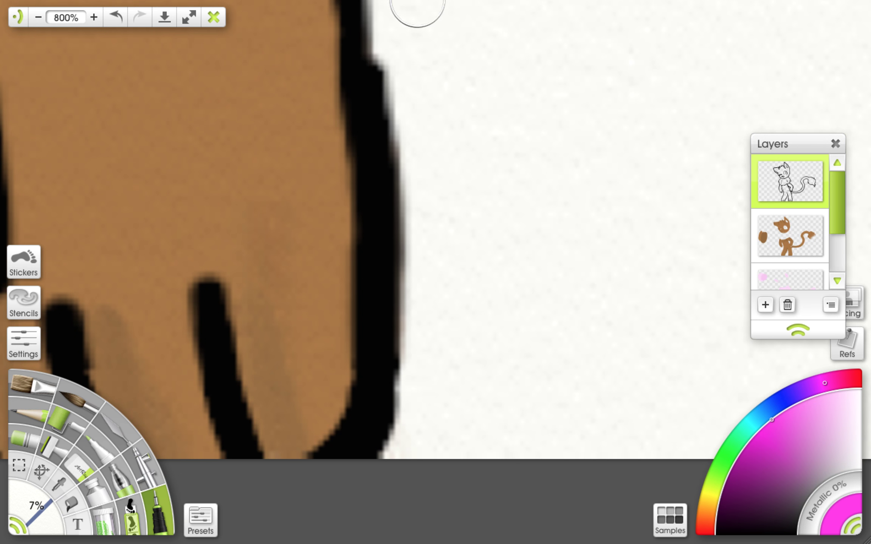
{"action": "left_click_drag", "start_coordinate": [45, 526], "coordinate": [41, 515]}
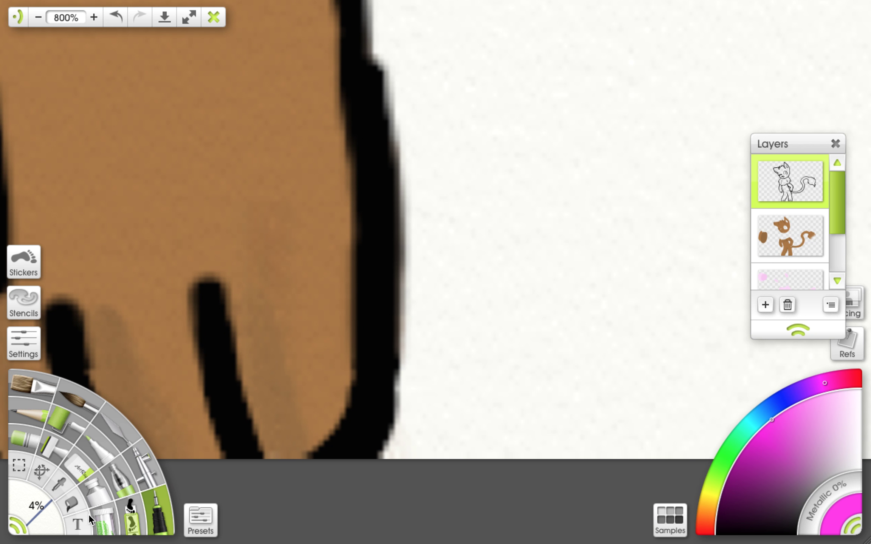
{"action": "left_click", "coordinate": [850, 529]}
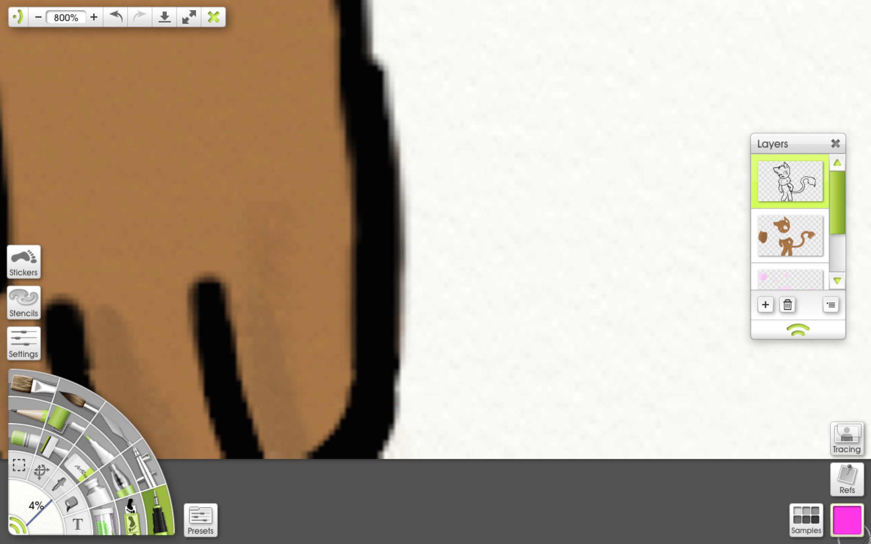
{"action": "left_click", "coordinate": [855, 529]}
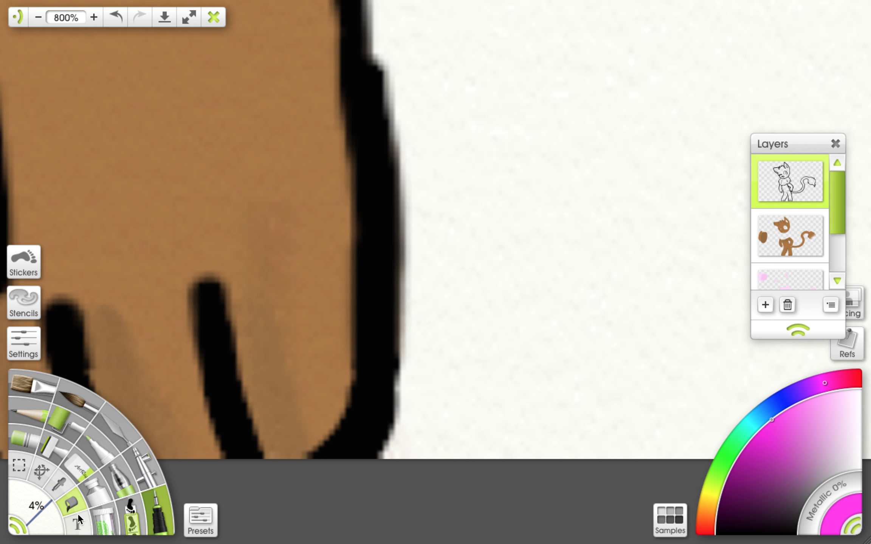
{"action": "left_click", "coordinate": [50, 517]}
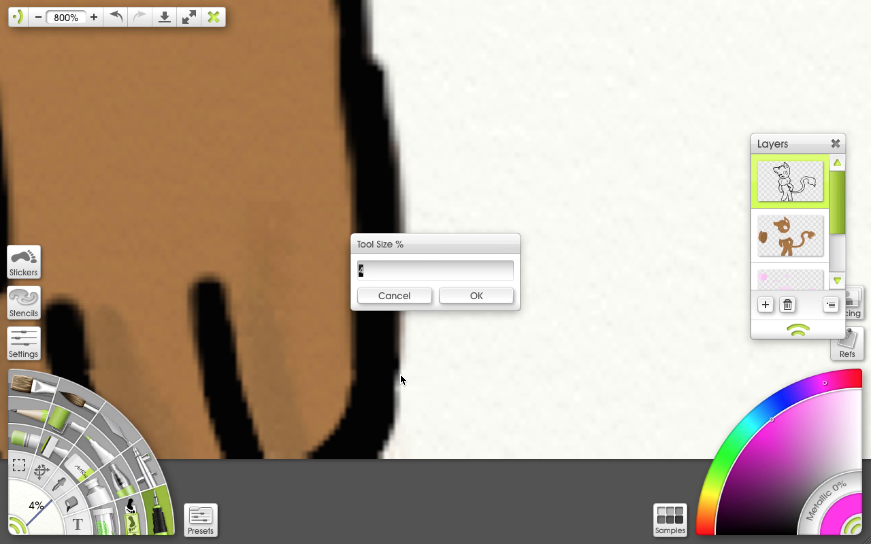
{"action": "left_click", "coordinate": [442, 300]}
Write the magenta signature stroke beside the cat's foot and zoom out slightly.
{"action": "mouse_move", "coordinate": [467, 227]}
{"action": "left_mouse_down"}
{"action": "mouse_move", "coordinate": [439, 391]}
{"action": "mouse_move", "coordinate": [439, 353]}
{"action": "mouse_move", "coordinate": [468, 254]}
{"action": "mouse_move", "coordinate": [542, 229]}
{"action": "mouse_move", "coordinate": [511, 298]}
{"action": "mouse_move", "coordinate": [455, 313]}
{"action": "mouse_move", "coordinate": [481, 307]}
{"action": "mouse_move", "coordinate": [527, 404]}
{"action": "mouse_move", "coordinate": [596, 258]}
{"action": "mouse_move", "coordinate": [589, 403]}
{"action": "mouse_move", "coordinate": [643, 324]}
{"action": "mouse_move", "coordinate": [660, 264]}
{"action": "mouse_move", "coordinate": [649, 394]}
{"action": "mouse_move", "coordinate": [710, 338]}
{"action": "mouse_move", "coordinate": [727, 260]}
{"action": "mouse_move", "coordinate": [707, 313]}
{"action": "mouse_move", "coordinate": [695, 291]}
{"action": "mouse_move", "coordinate": [553, 403]}
{"action": "mouse_move", "coordinate": [832, 372]}
{"action": "left_mouse_up"}
{"action": "scroll", "coordinate": [397, 39], "scroll_direction": "right", "scroll_amount": 10}
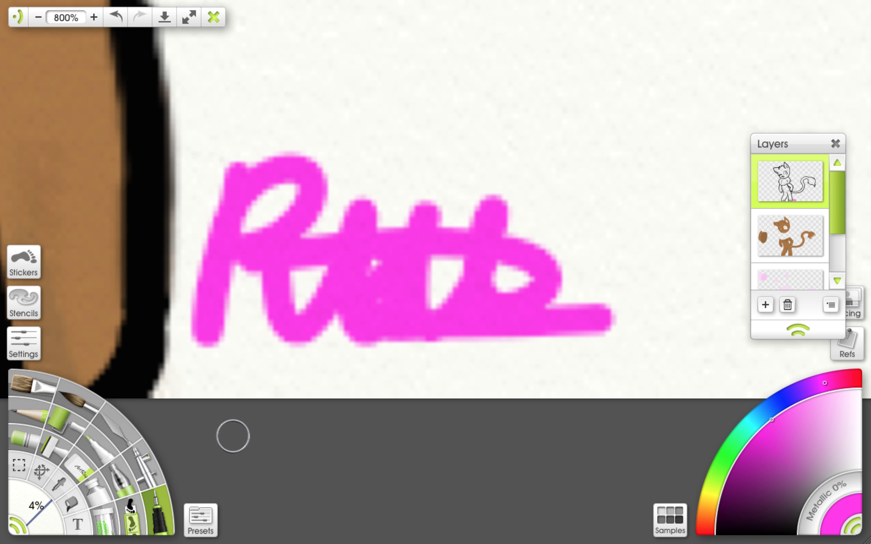
{"action": "key", "text": "ctrl+minus"}
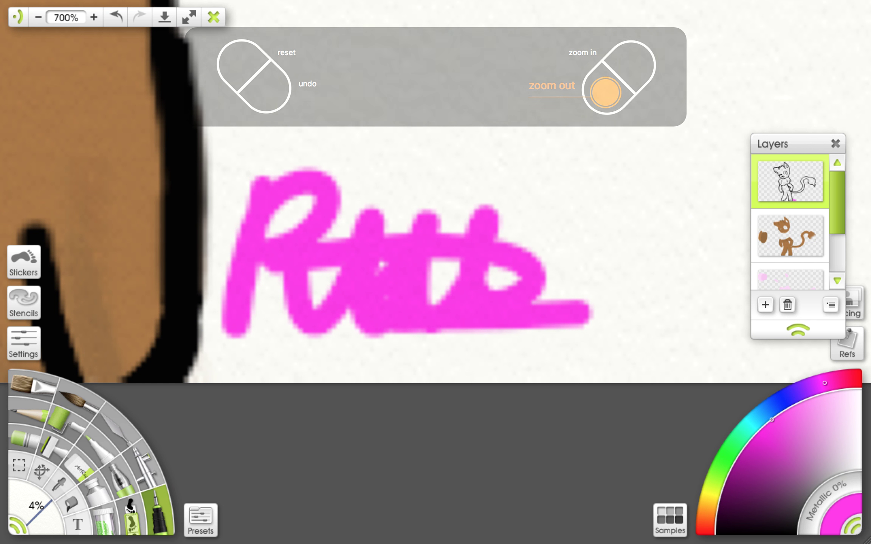
Undo the magenta lettering and drop the pen to 1% in black.
{"action": "key", "text": "ctrl+z"}
{"action": "mouse_move", "coordinate": [798, 535]}
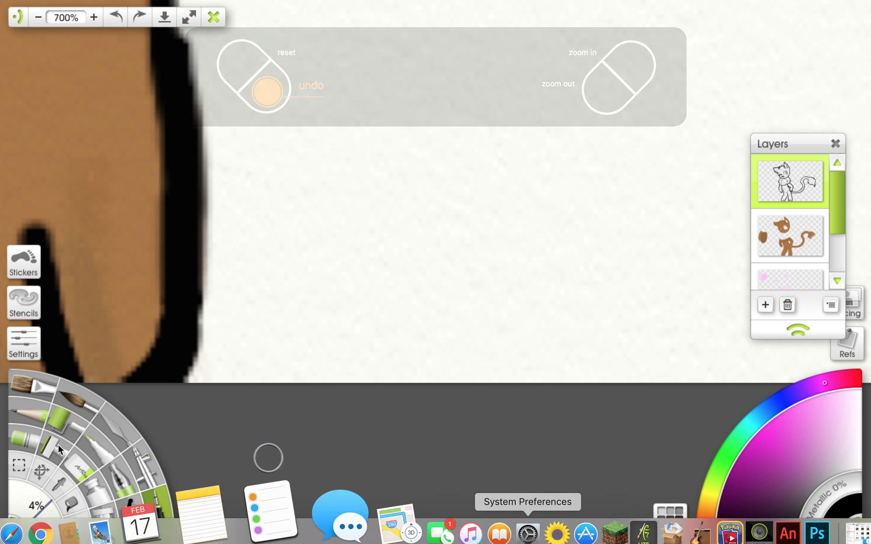
{"action": "key", "text": "bracketleft"}
{"action": "key", "text": "bracketleft"}
{"action": "key", "text": "bracketleft"}
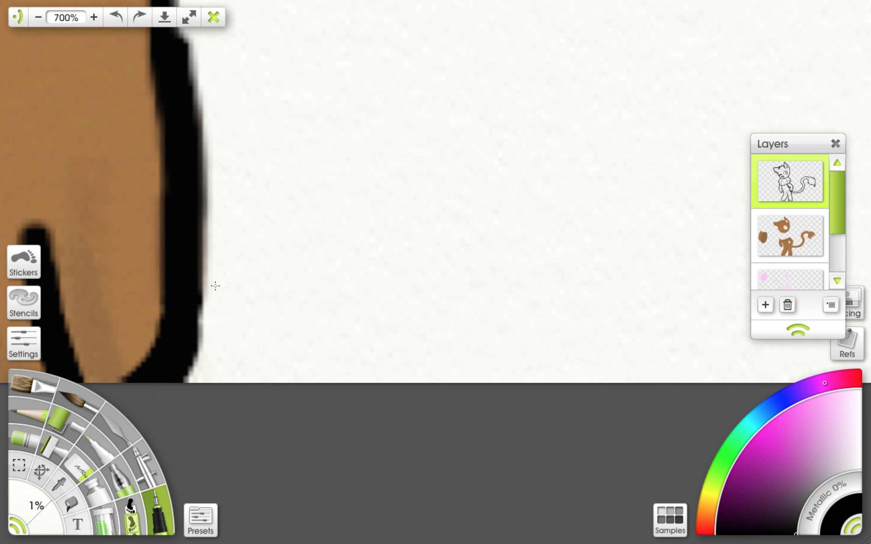
Redo the too-thin first S and write the opening letters of 'Squishy', dotting the i.
{"action": "mouse_move", "coordinate": [283, 259]}
{"action": "left_mouse_down"}
{"action": "mouse_move", "coordinate": [243, 291]}
{"action": "mouse_move", "coordinate": [292, 303]}
{"action": "mouse_move", "coordinate": [278, 339]}
{"action": "mouse_move", "coordinate": [248, 333]}
{"action": "left_mouse_up"}
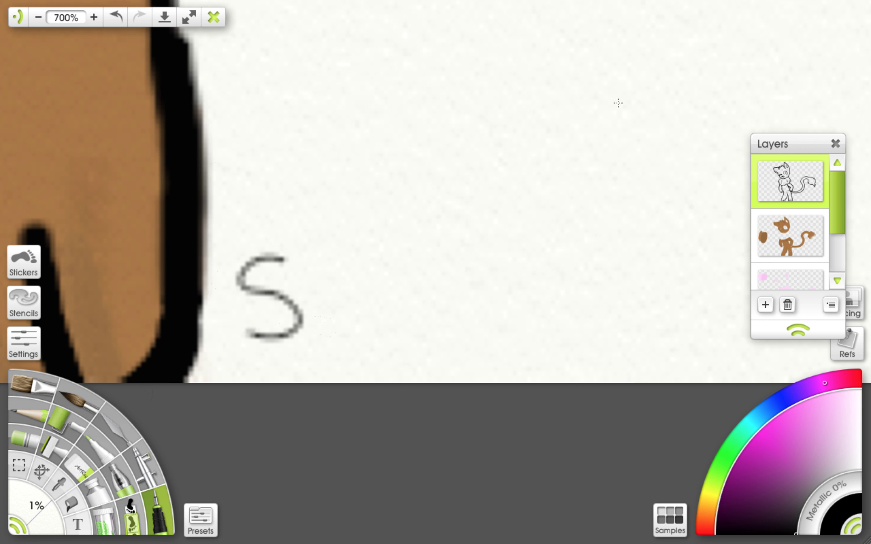
{"action": "key", "text": "ctrl+z"}
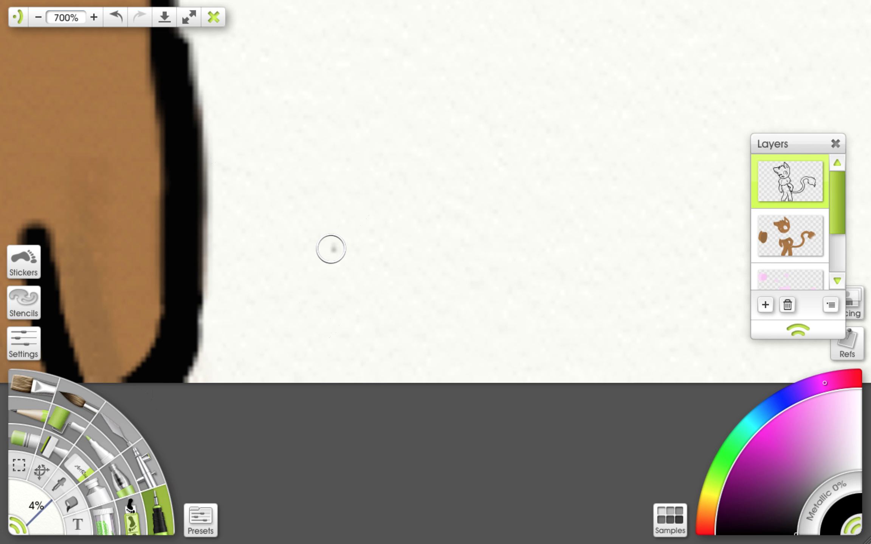
{"action": "mouse_move", "coordinate": [306, 164]}
{"action": "left_mouse_down"}
{"action": "mouse_move", "coordinate": [282, 162]}
{"action": "mouse_move", "coordinate": [357, 248]}
{"action": "mouse_move", "coordinate": [276, 271]}
{"action": "left_mouse_up"}
{"action": "mouse_move", "coordinate": [377, 189]}
{"action": "left_mouse_down"}
{"action": "mouse_move", "coordinate": [382, 252]}
{"action": "mouse_move", "coordinate": [399, 189]}
{"action": "mouse_move", "coordinate": [427, 296]}
{"action": "mouse_move", "coordinate": [421, 178]}
{"action": "mouse_move", "coordinate": [466, 222]}
{"action": "mouse_move", "coordinate": [479, 168]}
{"action": "mouse_move", "coordinate": [488, 216]}
{"action": "left_mouse_up"}
{"action": "left_click", "coordinate": [470, 147]}
Finish the s, h and y of 'Squishy' and draw a wavy underline beneath it.
{"action": "left_click_drag", "start_coordinate": [549, 183], "coordinate": [516, 244]}
{"action": "mouse_move", "coordinate": [572, 143]}
{"action": "left_mouse_down"}
{"action": "mouse_move", "coordinate": [575, 230]}
{"action": "mouse_move", "coordinate": [624, 254]}
{"action": "left_mouse_up"}
{"action": "mouse_move", "coordinate": [652, 202]}
{"action": "left_mouse_down"}
{"action": "mouse_move", "coordinate": [704, 235]}
{"action": "mouse_move", "coordinate": [589, 307]}
{"action": "left_mouse_up"}
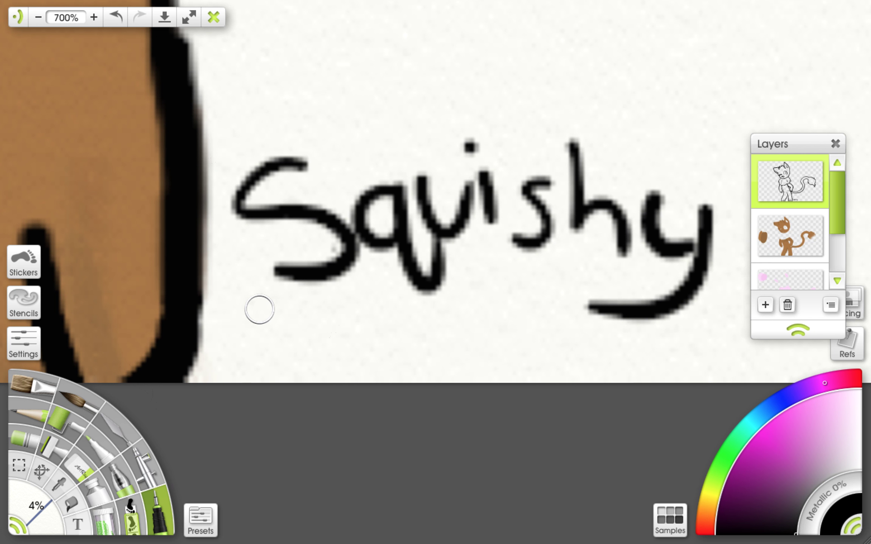
{"action": "mouse_move", "coordinate": [262, 303]}
{"action": "left_mouse_down"}
{"action": "mouse_move", "coordinate": [332, 326]}
{"action": "mouse_move", "coordinate": [402, 297]}
{"action": "mouse_move", "coordinate": [494, 339]}
{"action": "mouse_move", "coordinate": [557, 299]}
{"action": "mouse_move", "coordinate": [610, 354]}
{"action": "mouse_move", "coordinate": [704, 328]}
{"action": "left_mouse_up"}
{"action": "scroll", "coordinate": [800, 110], "scroll_direction": "down", "scroll_amount": 10}
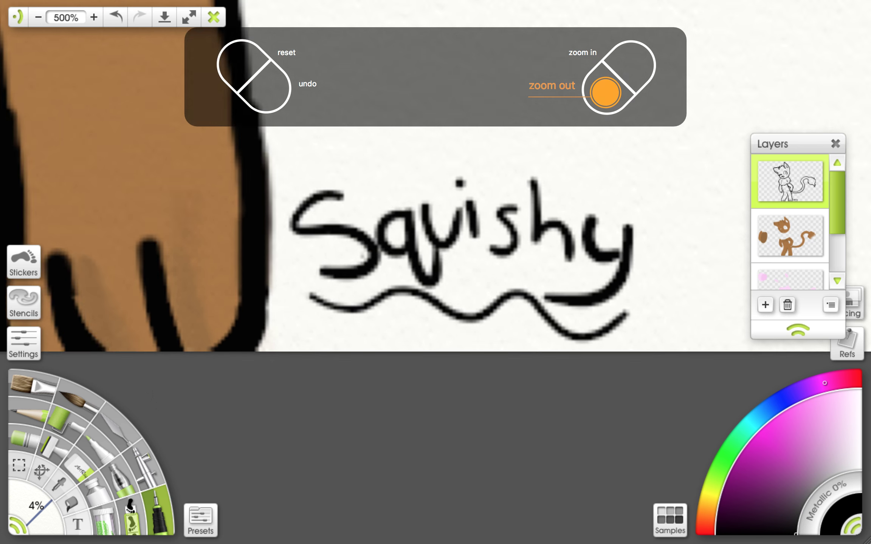
Undo the Squishy signature strokes and zoom to 800% on the blank paper by the paw.
{"action": "scroll", "coordinate": [800, 110], "scroll_direction": "up", "scroll_amount": 2}
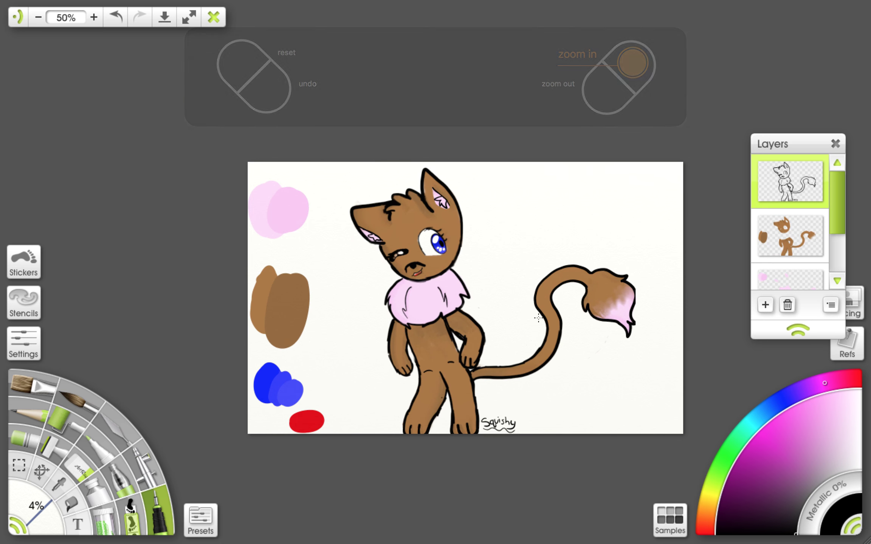
{"action": "scroll", "coordinate": [856, 70], "scroll_direction": "up", "scroll_amount": 2}
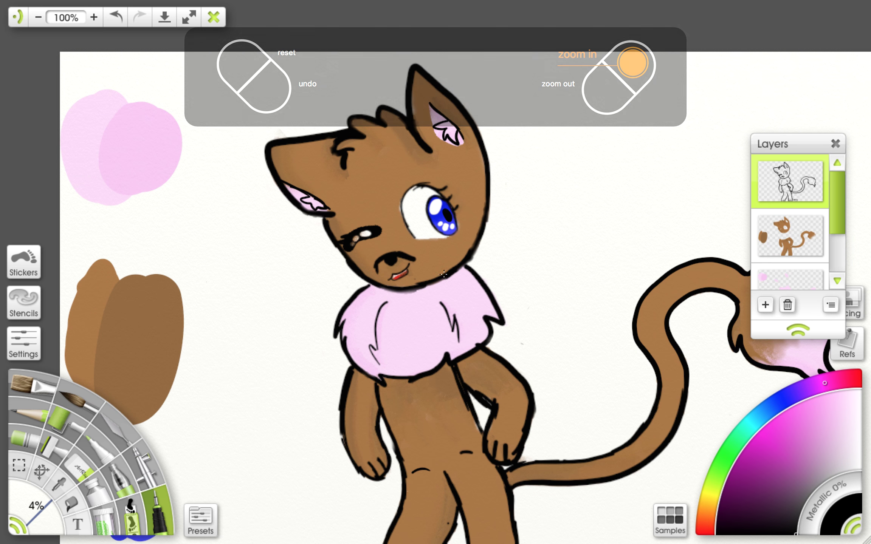
{"action": "scroll", "coordinate": [857, 69], "scroll_direction": "down", "scroll_amount": 5}
{"action": "scroll", "coordinate": [856, 69], "scroll_direction": "up", "scroll_amount": 3}
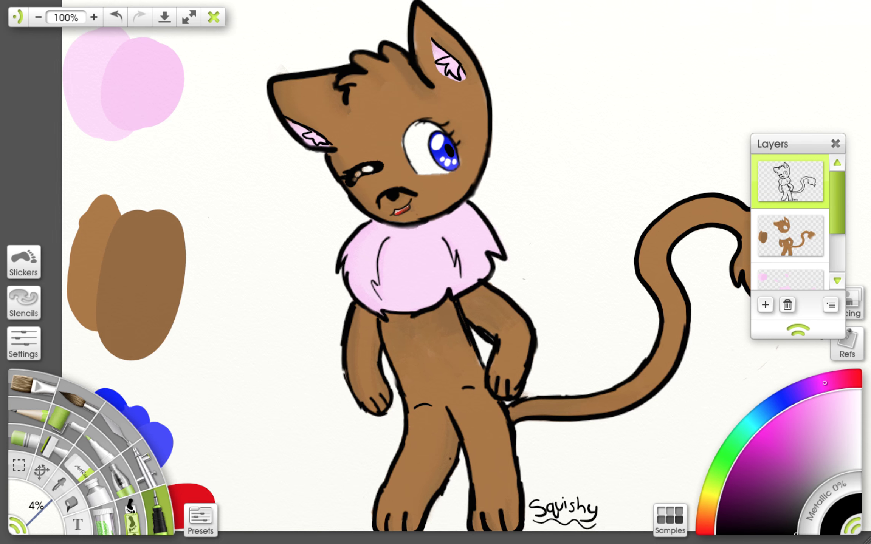
{"action": "scroll", "coordinate": [347, 138], "scroll_direction": "down", "scroll_amount": 3}
{"action": "scroll", "coordinate": [347, 137], "scroll_direction": "right", "scroll_amount": 3}
{"action": "key", "text": "ctrl+z"}
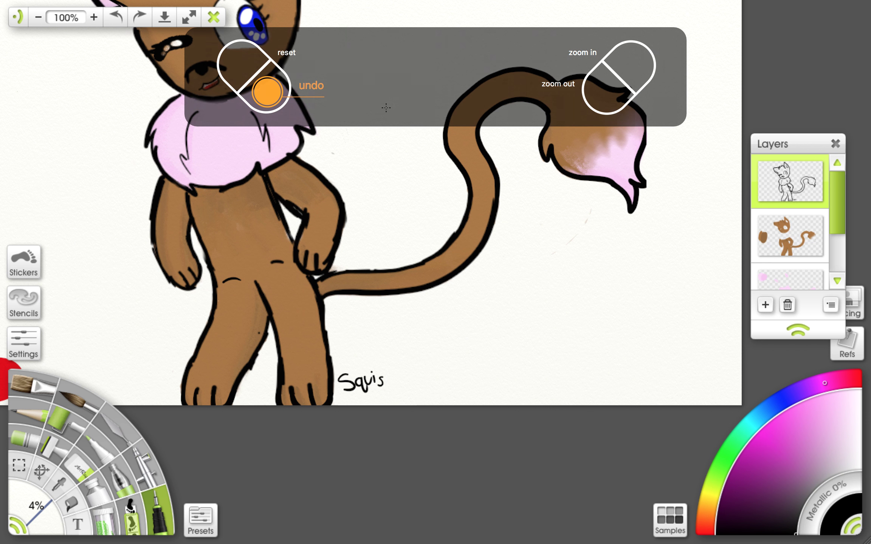
{"action": "scroll", "coordinate": [386, 108], "scroll_direction": "up", "scroll_amount": 5}
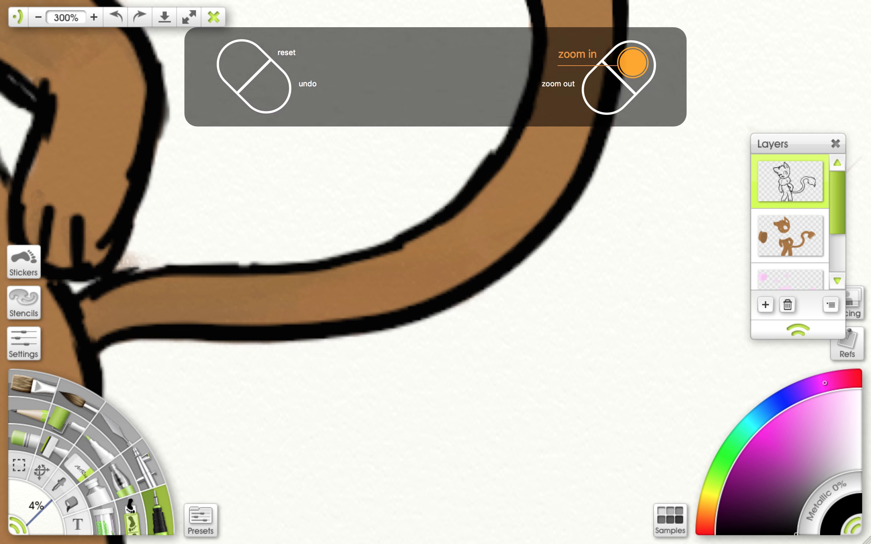
{"action": "scroll", "coordinate": [346, 323], "scroll_direction": "down", "scroll_amount": 10}
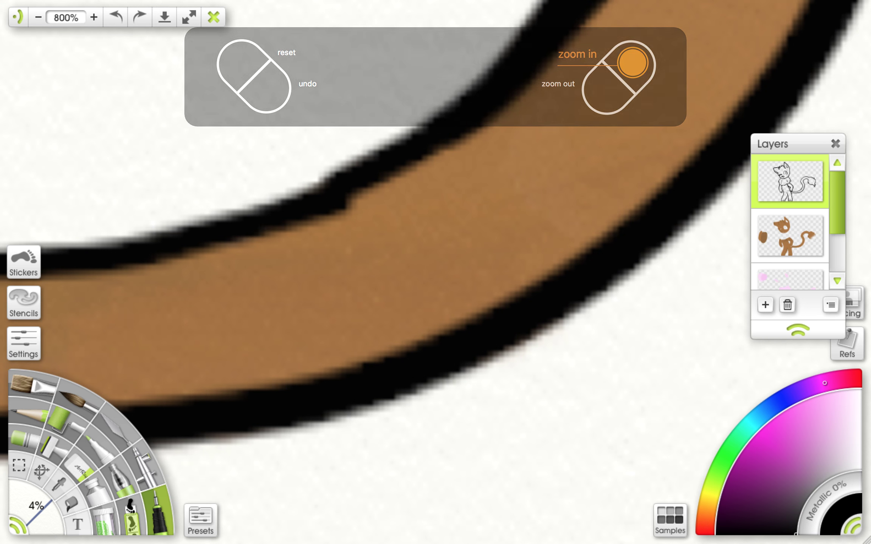
{"action": "scroll", "coordinate": [435, 219], "scroll_direction": "right", "scroll_amount": 5}
{"action": "scroll", "coordinate": [435, 219], "scroll_direction": "down", "scroll_amount": 1}
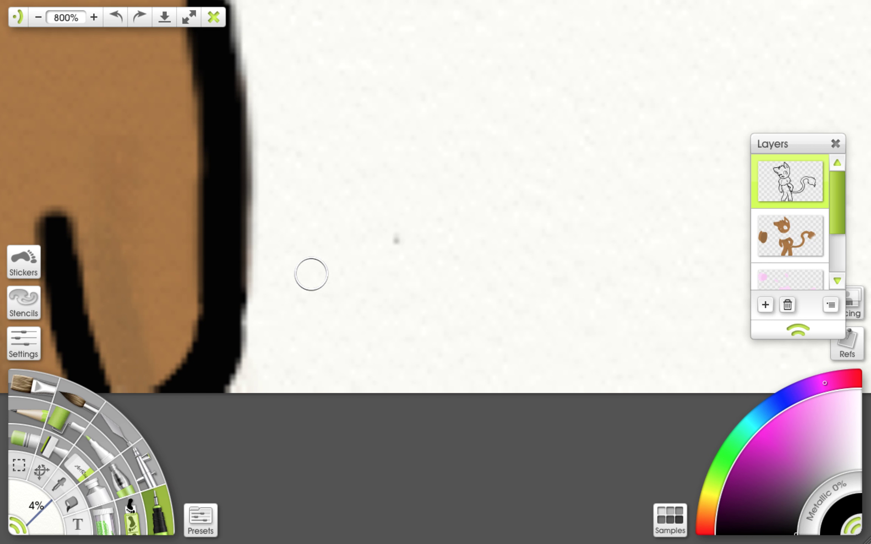
Handwrite 'Rainbow' in black ink on the paper beside the cat's bottom paw.
{"action": "mouse_move", "coordinate": [285, 293]}
{"action": "left_mouse_down"}
{"action": "mouse_move", "coordinate": [314, 225]}
{"action": "mouse_move", "coordinate": [298, 268]}
{"action": "mouse_move", "coordinate": [364, 282]}
{"action": "mouse_move", "coordinate": [392, 273]}
{"action": "mouse_move", "coordinate": [404, 243]}
{"action": "mouse_move", "coordinate": [435, 272]}
{"action": "mouse_move", "coordinate": [441, 242]}
{"action": "mouse_move", "coordinate": [464, 272]}
{"action": "mouse_move", "coordinate": [503, 272]}
{"action": "mouse_move", "coordinate": [510, 234]}
{"action": "mouse_move", "coordinate": [567, 253]}
{"action": "left_mouse_up"}
{"action": "left_click", "coordinate": [370, 232]}
{"action": "left_click_drag", "start_coordinate": [615, 216], "coordinate": [578, 199]}
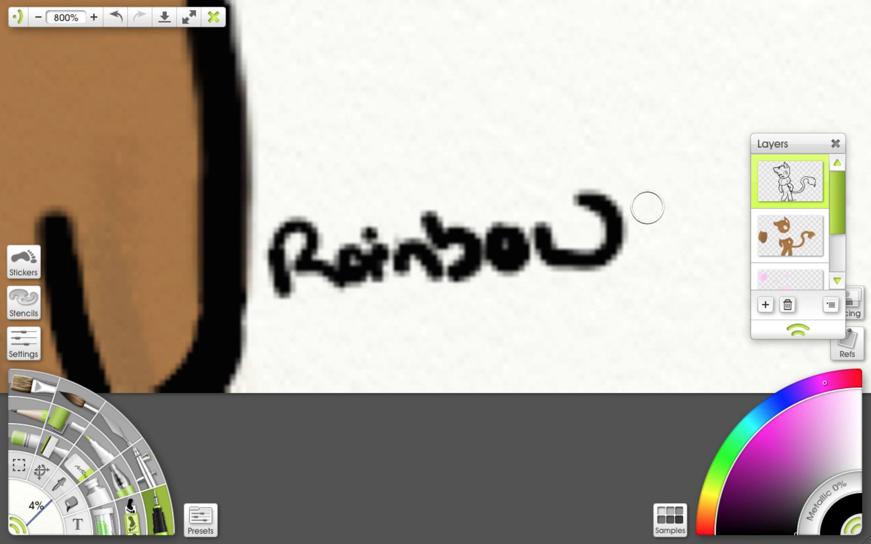
Switch the paint colour to red and add a curved mark after the signature.
{"action": "left_click", "coordinate": [856, 378]}
{"action": "scroll", "coordinate": [735, 383], "scroll_direction": "right", "scroll_amount": 5}
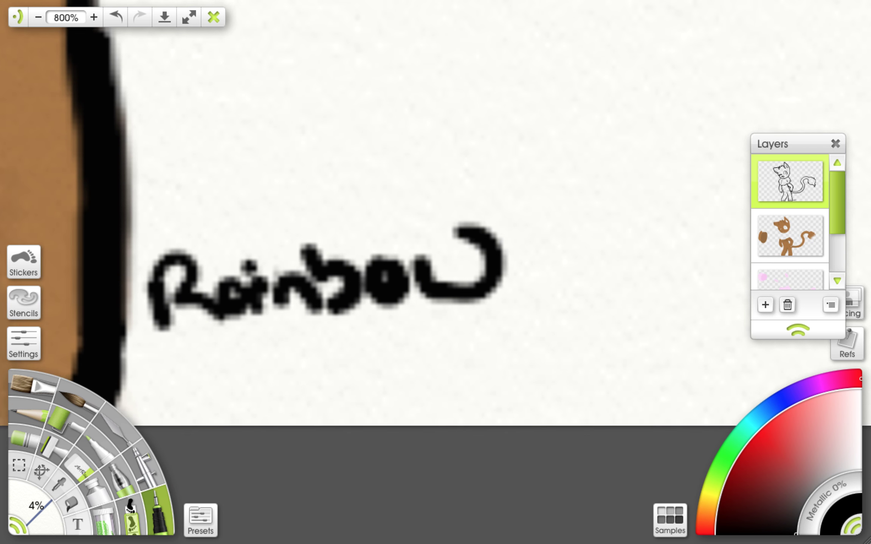
{"action": "mouse_move", "coordinate": [451, 210]}
{"action": "left_mouse_down"}
{"action": "mouse_move", "coordinate": [490, 257]}
{"action": "mouse_move", "coordinate": [499, 309]}
{"action": "mouse_move", "coordinate": [500, 333]}
{"action": "left_mouse_up"}
Undo the stray black mark and paint three red curved chevrons after 'Rainbow'.
{"action": "key", "text": "ctrl+z"}
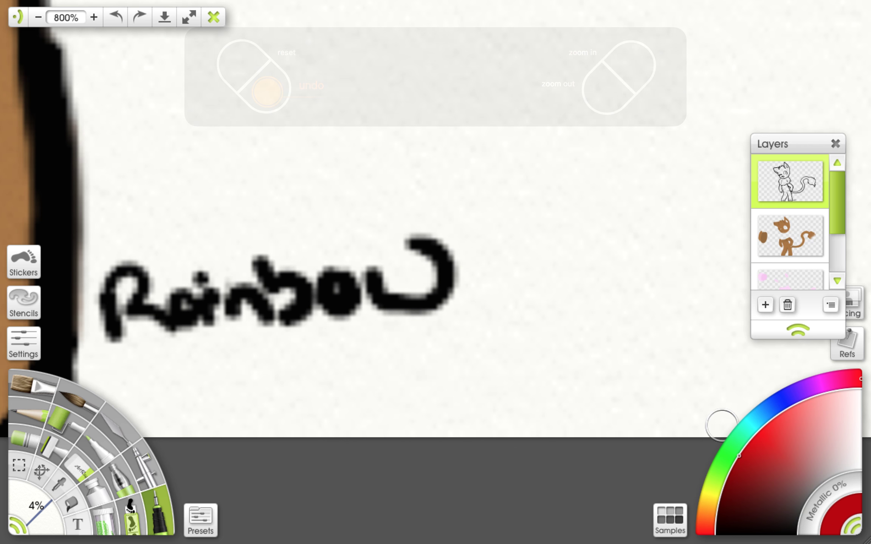
{"action": "left_click", "coordinate": [753, 434]}
{"action": "mouse_move", "coordinate": [448, 216]}
{"action": "left_mouse_down"}
{"action": "mouse_move", "coordinate": [486, 258]}
{"action": "mouse_move", "coordinate": [492, 291]}
{"action": "mouse_move", "coordinate": [462, 318]}
{"action": "left_mouse_up"}
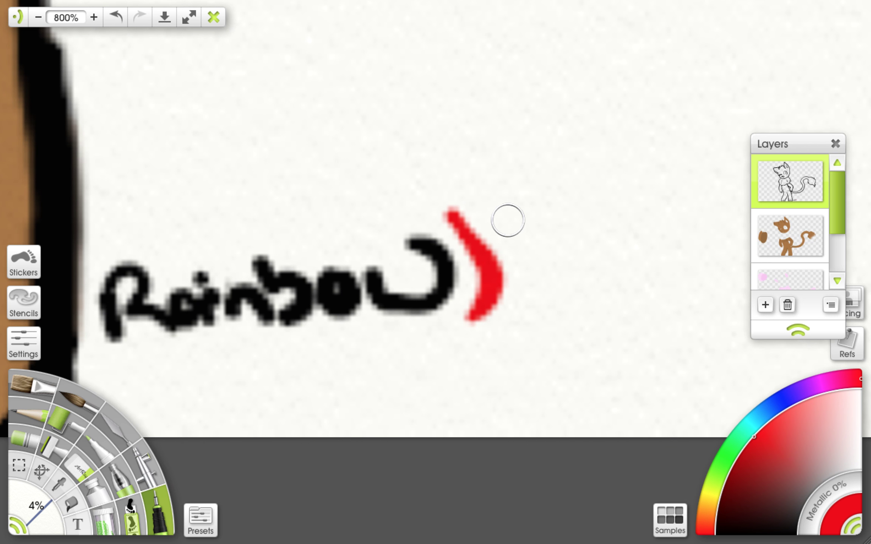
{"action": "left_click_drag", "start_coordinate": [501, 211], "coordinate": [543, 282]}
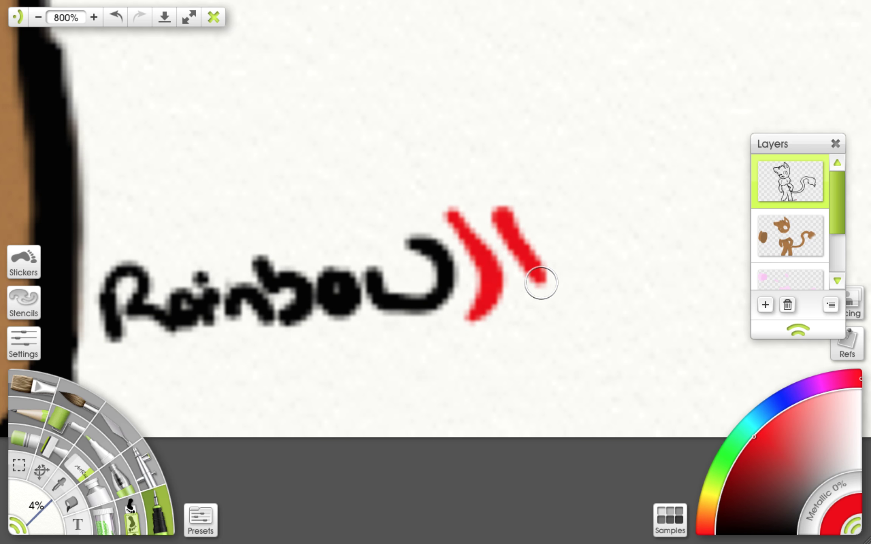
{"action": "key", "text": "super+z"}
{"action": "mouse_move", "coordinate": [498, 209]}
{"action": "left_mouse_down"}
{"action": "mouse_move", "coordinate": [532, 267]}
{"action": "mouse_move", "coordinate": [529, 305]}
{"action": "mouse_move", "coordinate": [511, 321]}
{"action": "left_mouse_up"}
{"action": "mouse_move", "coordinate": [547, 214]}
{"action": "left_mouse_down"}
{"action": "mouse_move", "coordinate": [585, 290]}
{"action": "mouse_move", "coordinate": [557, 329]}
{"action": "left_mouse_up"}
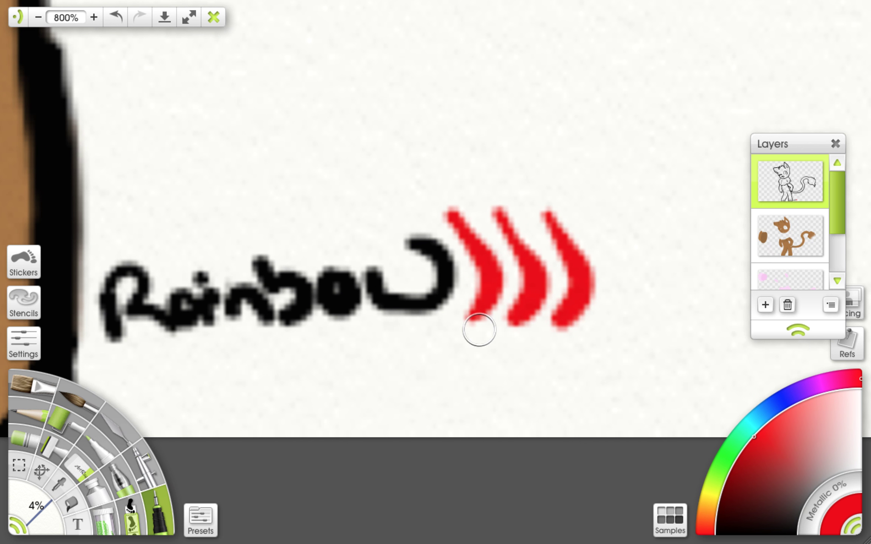
Try three thin dark-red drips below the chevrons, then undo them.
{"action": "left_click", "coordinate": [742, 464]}
{"action": "left_click_drag", "start_coordinate": [467, 316], "coordinate": [450, 369]}
{"action": "left_click_drag", "start_coordinate": [524, 312], "coordinate": [538, 383]}
{"action": "left_click_drag", "start_coordinate": [569, 327], "coordinate": [561, 380]}
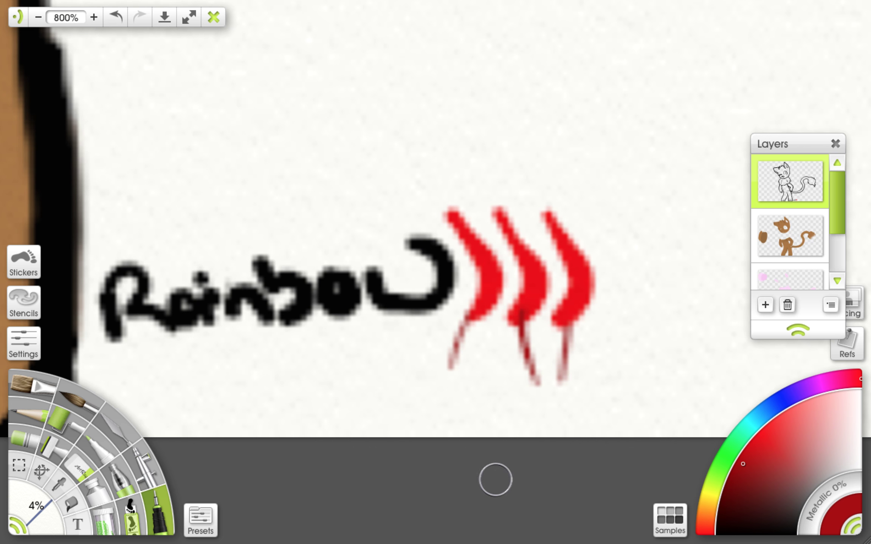
{"action": "key", "text": "ctrl+minus"}
{"action": "key", "text": "ctrl+minus"}
{"action": "key", "text": "ctrl+minus"}
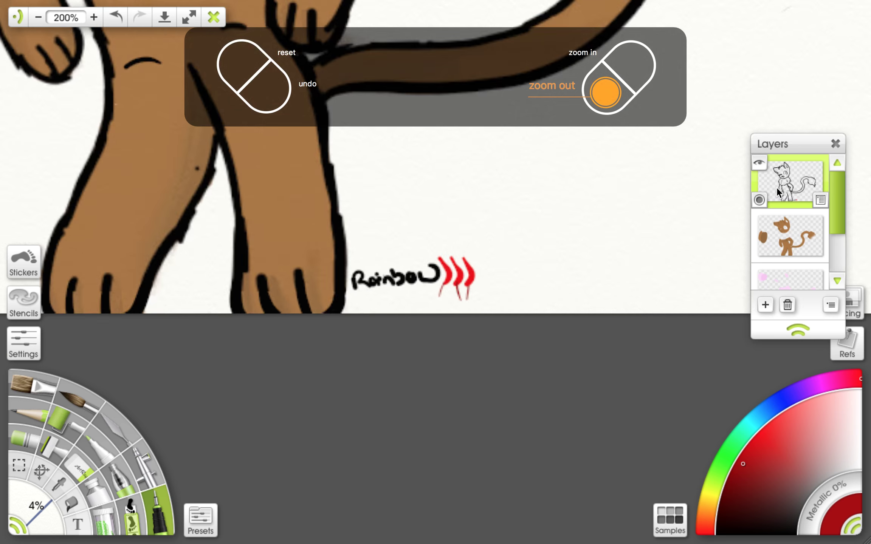
{"action": "key", "text": "ctrl+plus"}
{"action": "key", "text": "ctrl+plus"}
{"action": "key", "text": "ctrl+plus"}
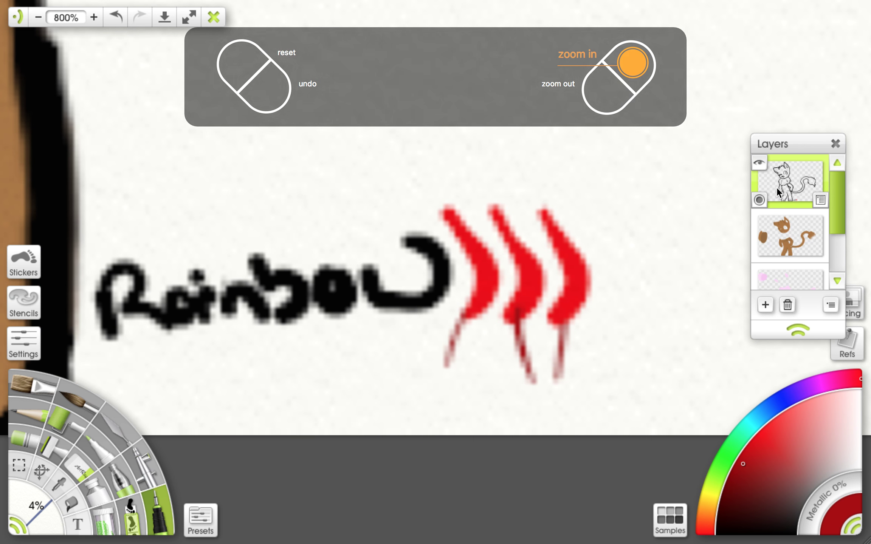
{"action": "key", "text": "ctrl+z"}
{"action": "key", "text": "ctrl+z"}
{"action": "key", "text": "ctrl+z"}
{"action": "key", "text": "ctrl+z"}
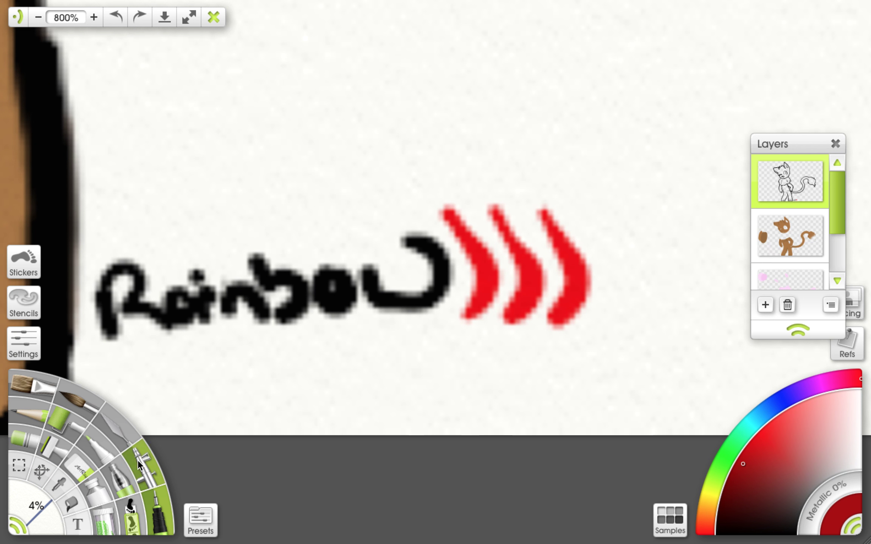
Return to 100% view, select the brown colour layer, and choose the Palette Knife at 34%.
{"action": "scroll", "coordinate": [223, 476], "scroll_direction": "down", "scroll_amount": 3}
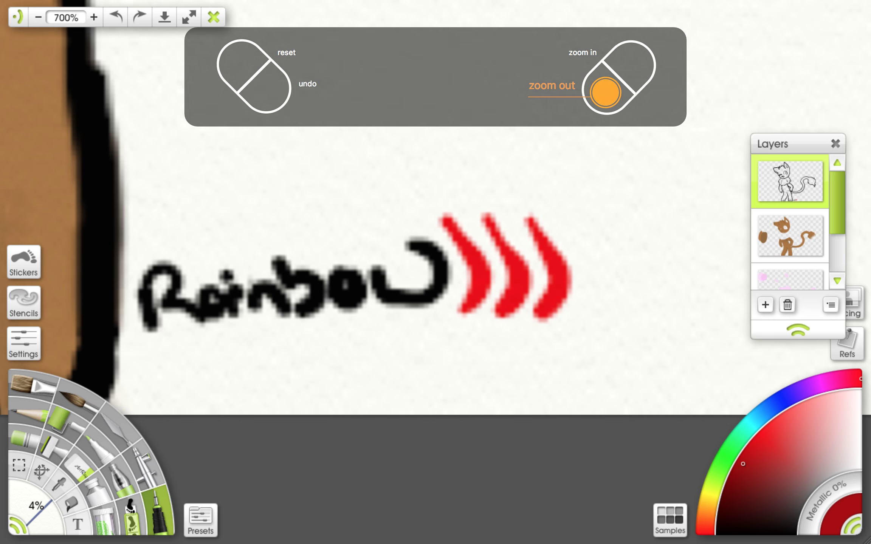
{"action": "scroll", "coordinate": [224, 491], "scroll_direction": "down", "scroll_amount": 6}
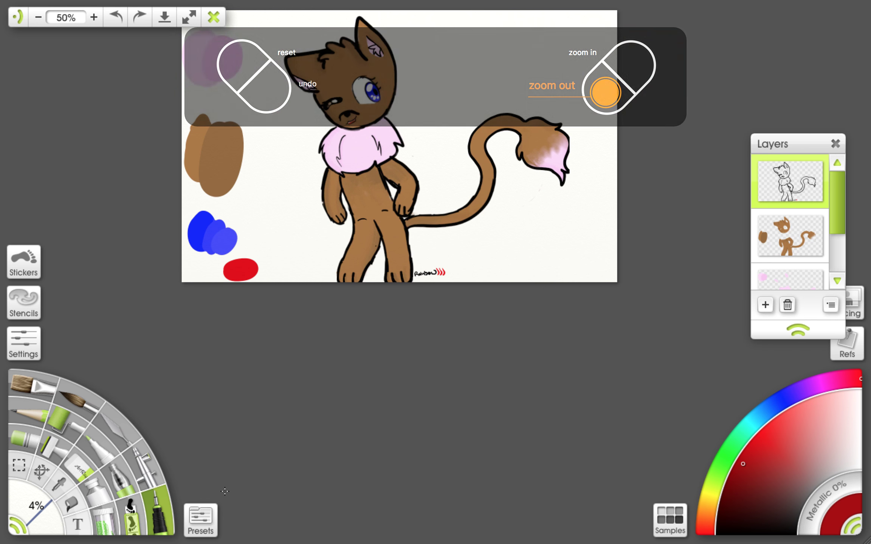
{"action": "scroll", "coordinate": [434, 272], "scroll_direction": "up", "scroll_amount": 1}
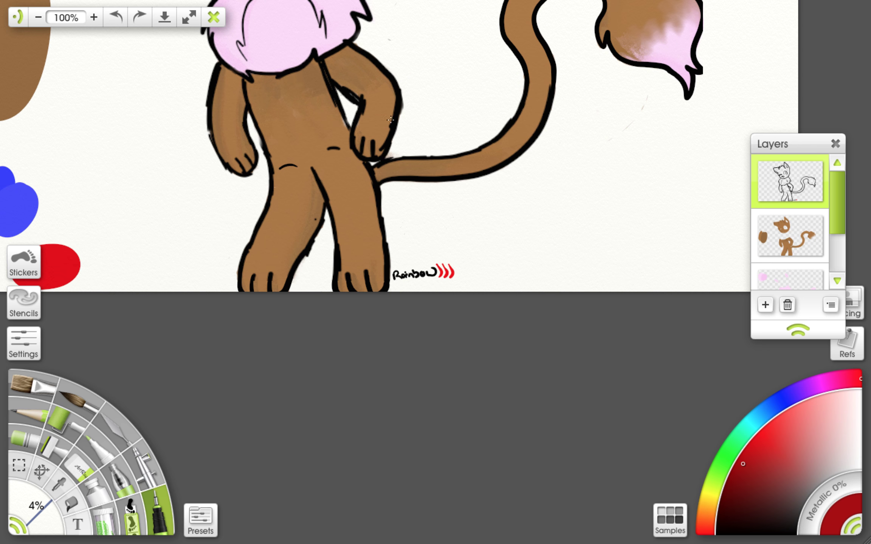
{"action": "mouse_move", "coordinate": [338, 165]}
{"action": "left_mouse_down"}
{"action": "mouse_move", "coordinate": [572, 418]}
{"action": "mouse_move", "coordinate": [444, 419]}
{"action": "left_mouse_up"}
{"action": "left_click_drag", "start_coordinate": [371, 424], "coordinate": [386, 430]}
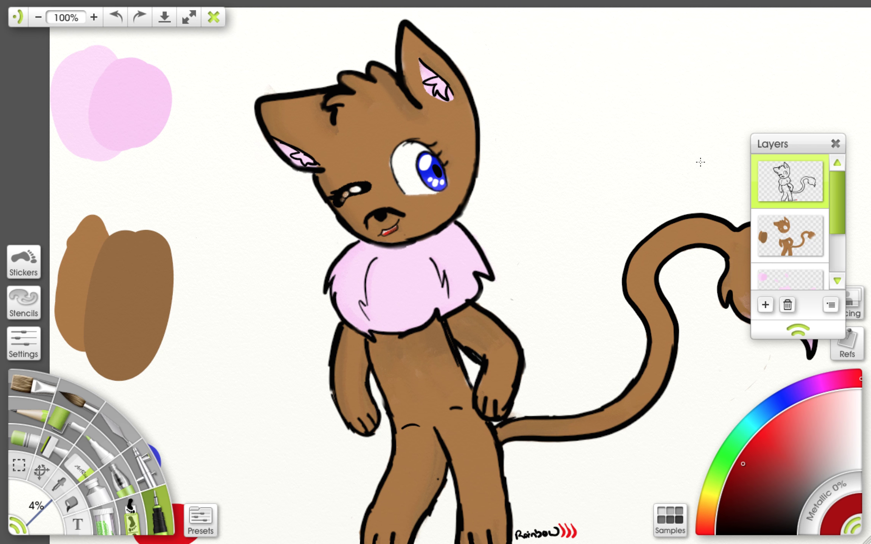
{"action": "left_click", "coordinate": [791, 236]}
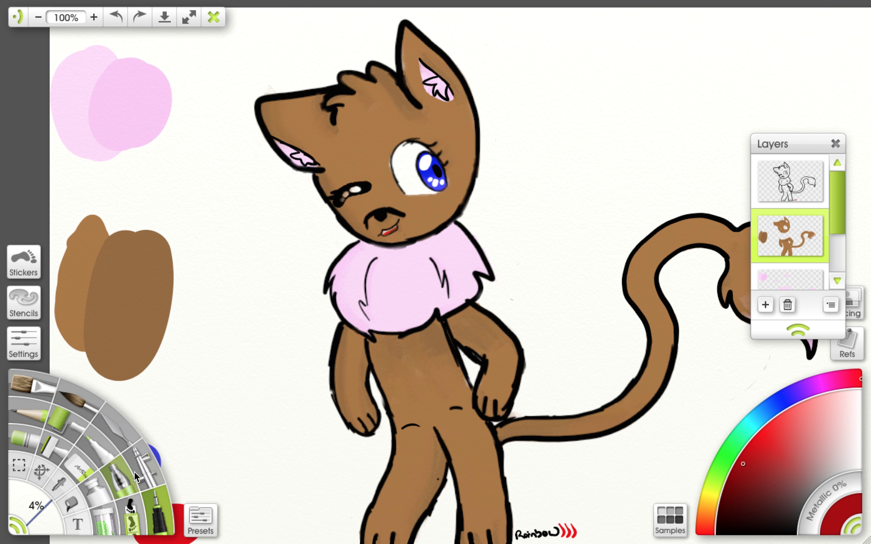
{"action": "left_click", "coordinate": [87, 473]}
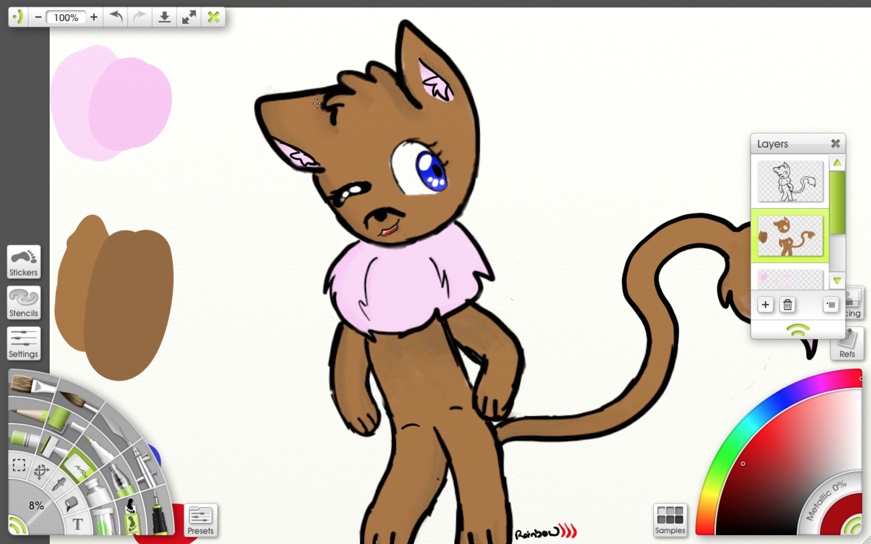
{"action": "left_click", "coordinate": [114, 438]}
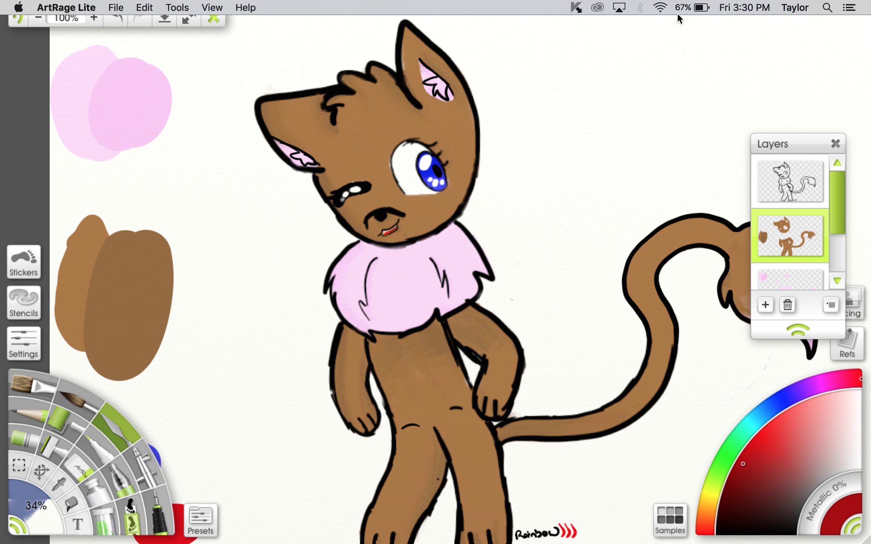
Zoom out to 75%, exit full screen, and bring the Screen-Recorder window forward from the Dock.
{"action": "scroll", "coordinate": [542, 110], "scroll_direction": "down", "scroll_amount": 1}
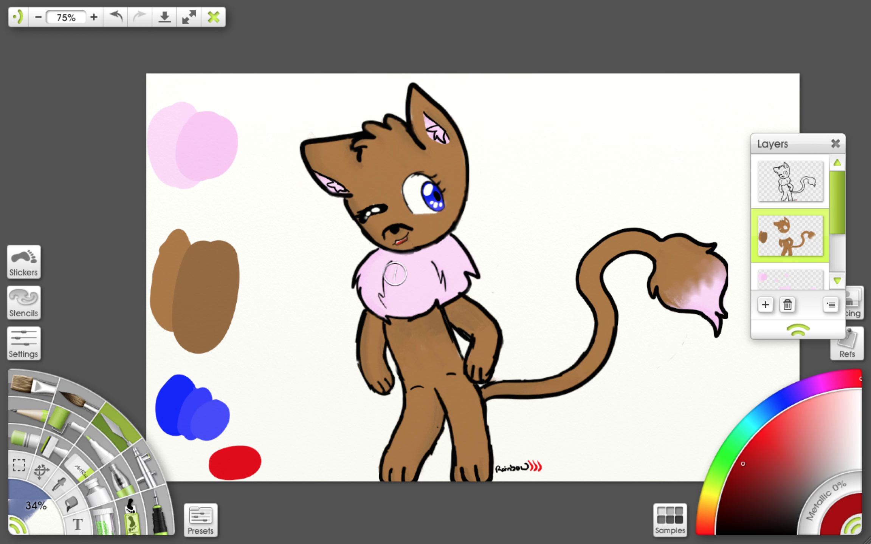
{"action": "scroll", "coordinate": [395, 274], "scroll_direction": "right", "scroll_amount": 4}
{"action": "scroll", "coordinate": [373, 179], "scroll_direction": "left", "scroll_amount": 4}
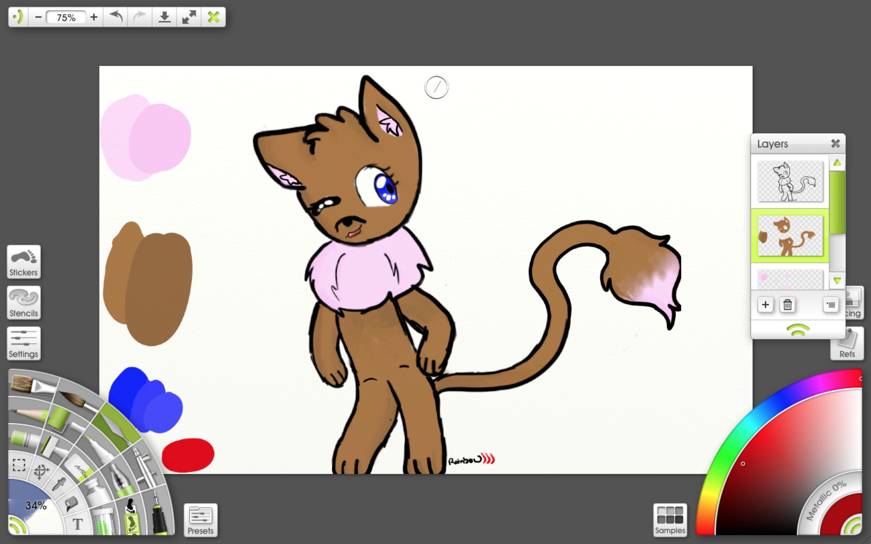
{"action": "left_click", "coordinate": [190, 17]}
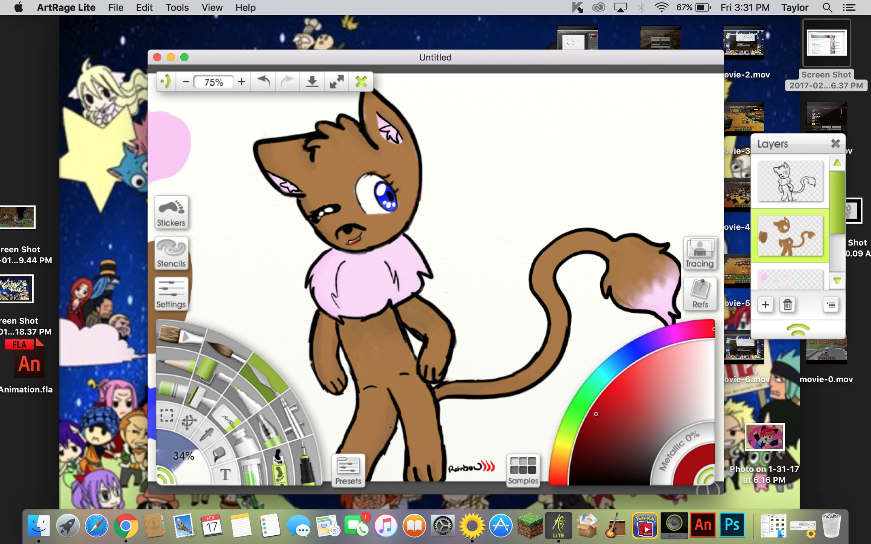
{"action": "left_click", "coordinate": [801, 525]}
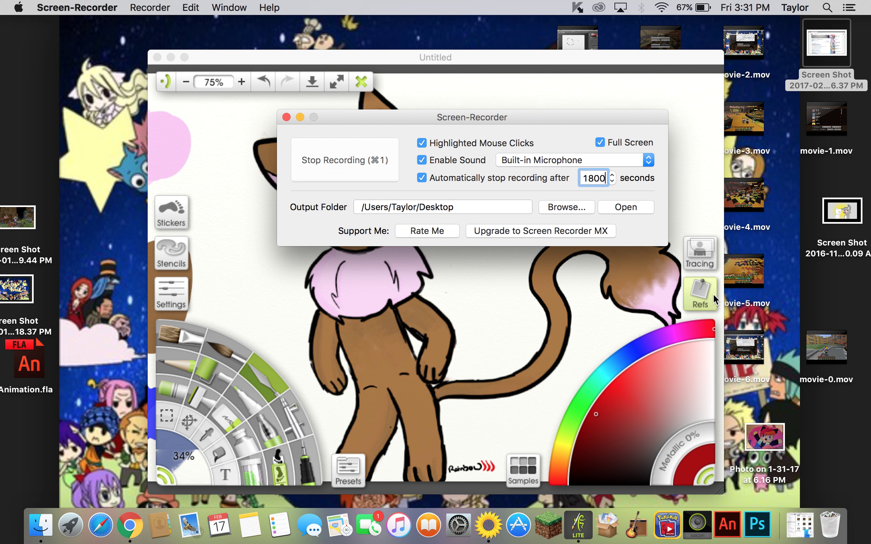